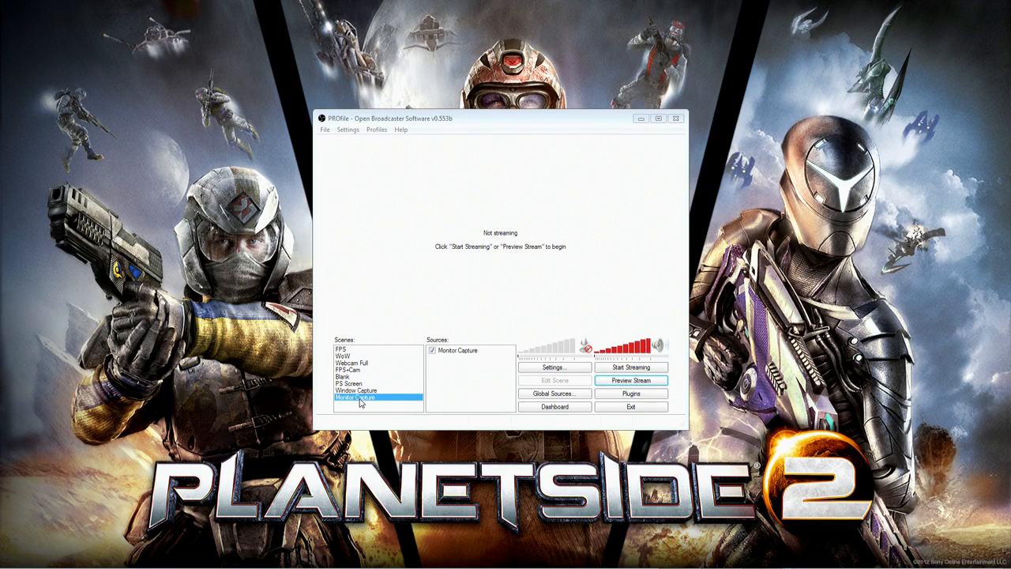
# - Examine the sources assigned to each scene, including FPS, WoW, Webcam Full, FPS+Cam, Blank, Window Capture and Monitor Capture
pyautogui.click(353, 350)
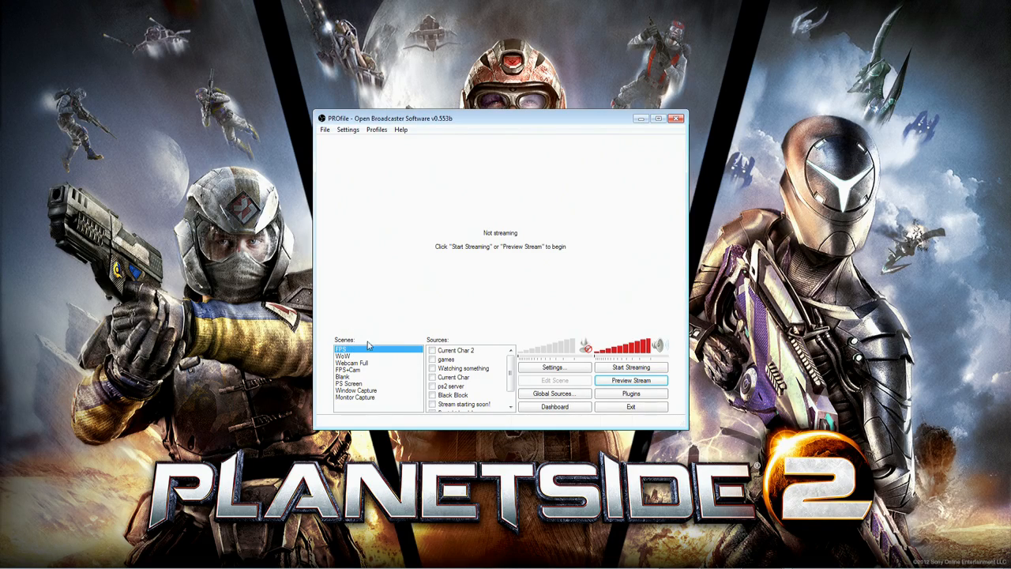
pyautogui.scroll(-1, 510, 371)
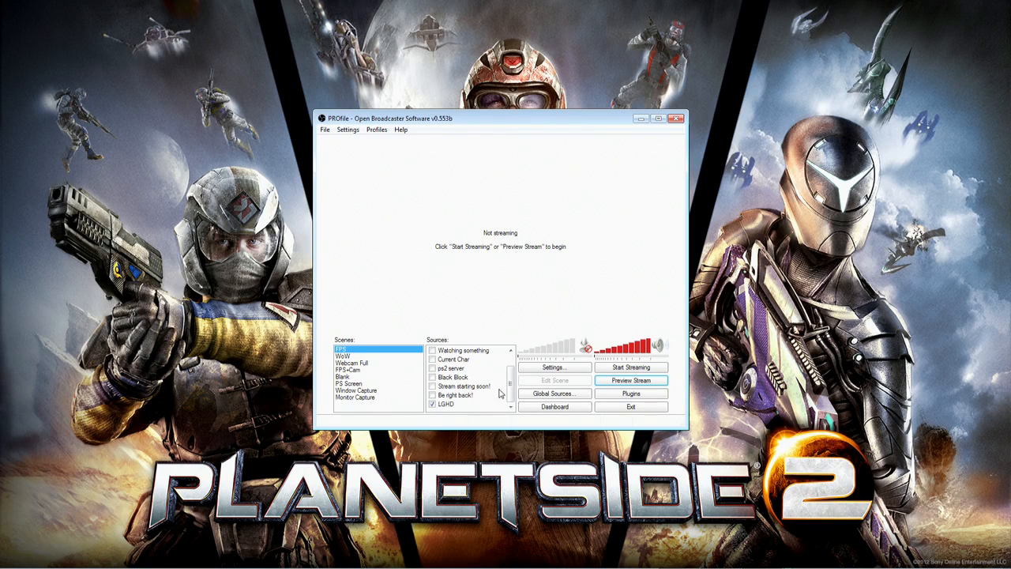
pyautogui.moveTo(512, 389); pyautogui.dragTo(508, 371)
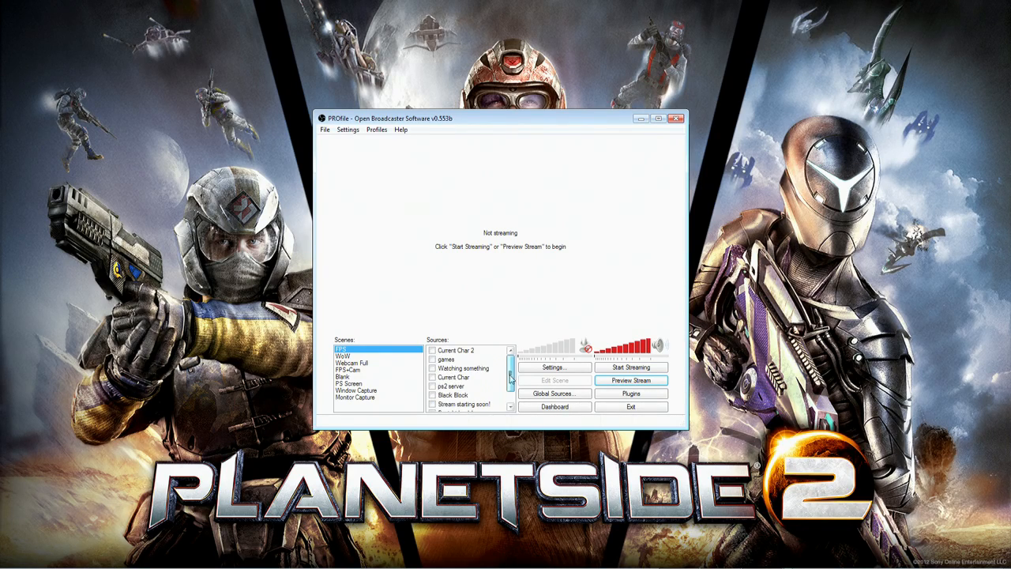
pyautogui.click(376, 396)
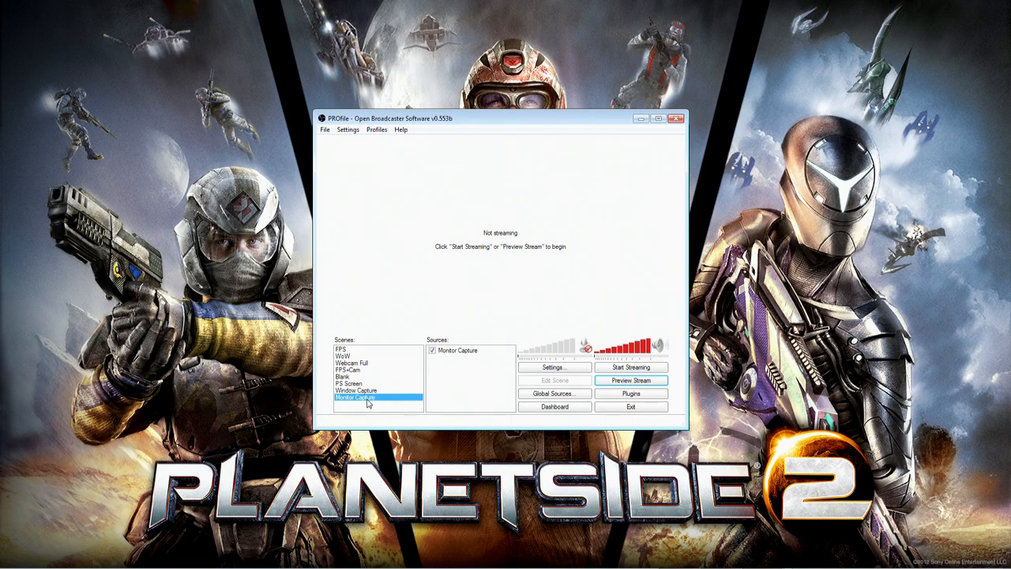
pyautogui.click(355, 350)
pyautogui.click(355, 356)
pyautogui.click(355, 364)
pyautogui.click(358, 370)
pyautogui.click(360, 376)
pyautogui.click(365, 390)
pyautogui.click(366, 363)
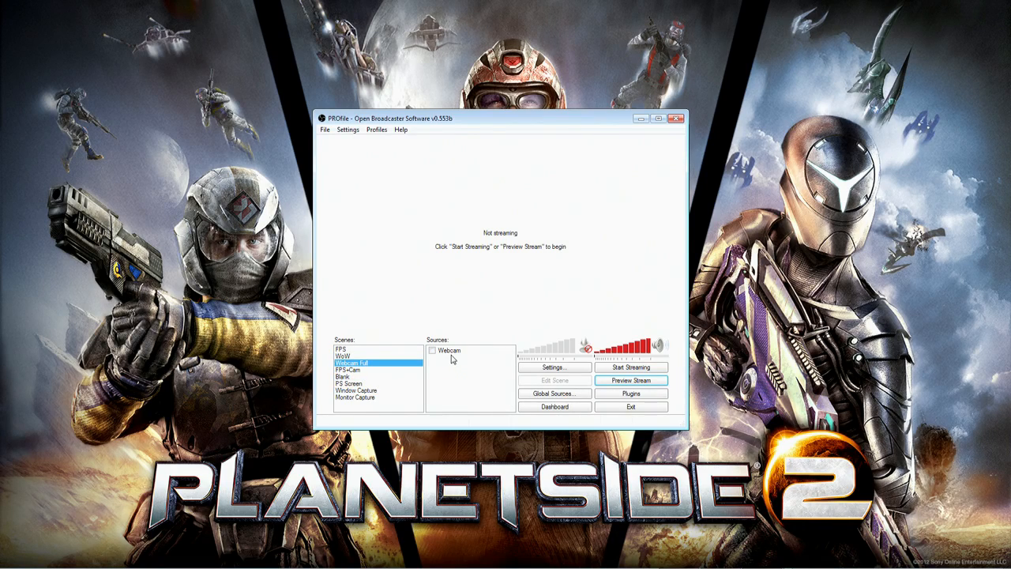
# - Compare the source lists of the FPS, Blank and PS Screen scenes
pyautogui.click(353, 352)
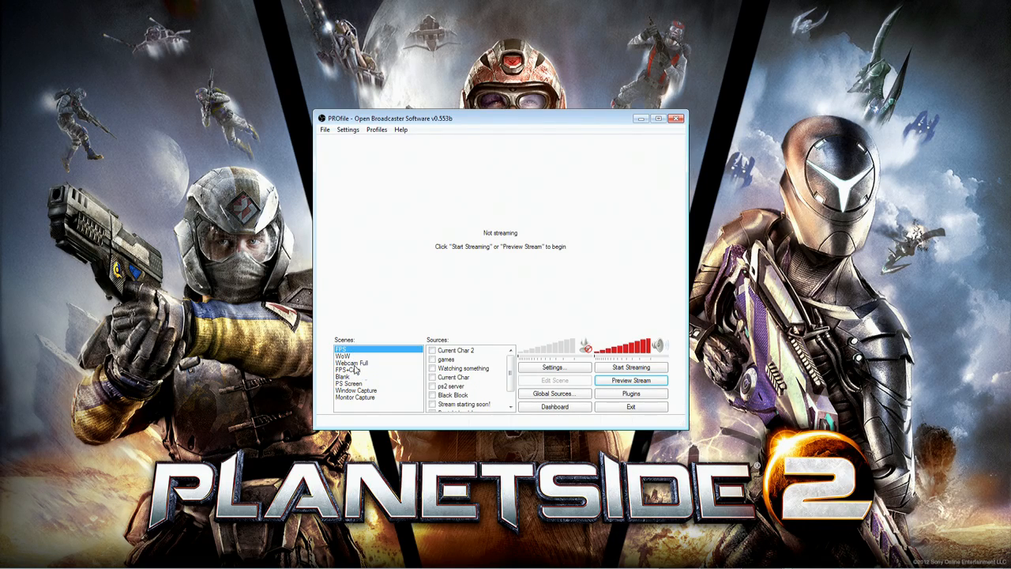
pyautogui.moveTo(512, 366); pyautogui.dragTo(512, 372)
pyautogui.click(382, 377)
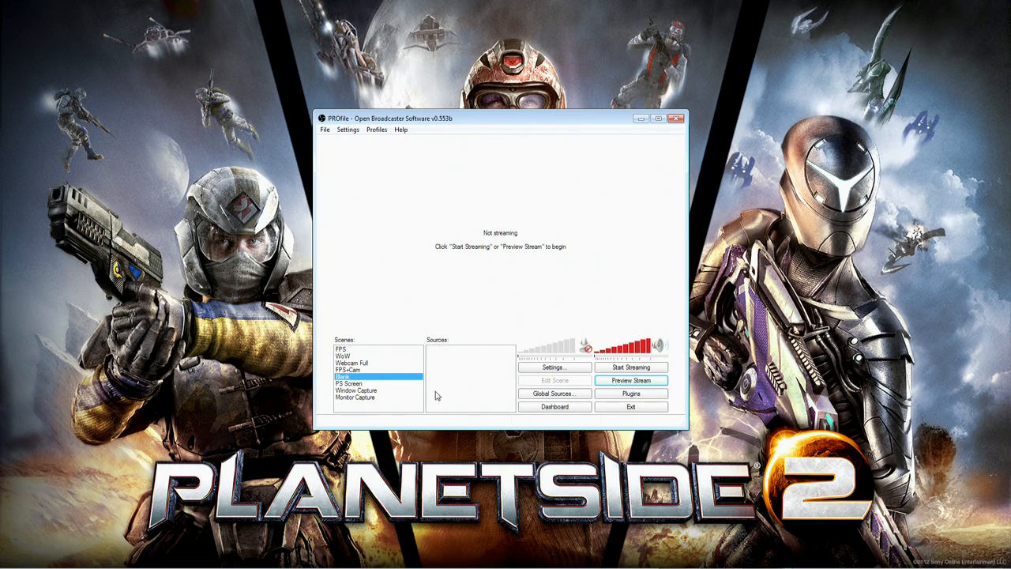
pyautogui.click(362, 384)
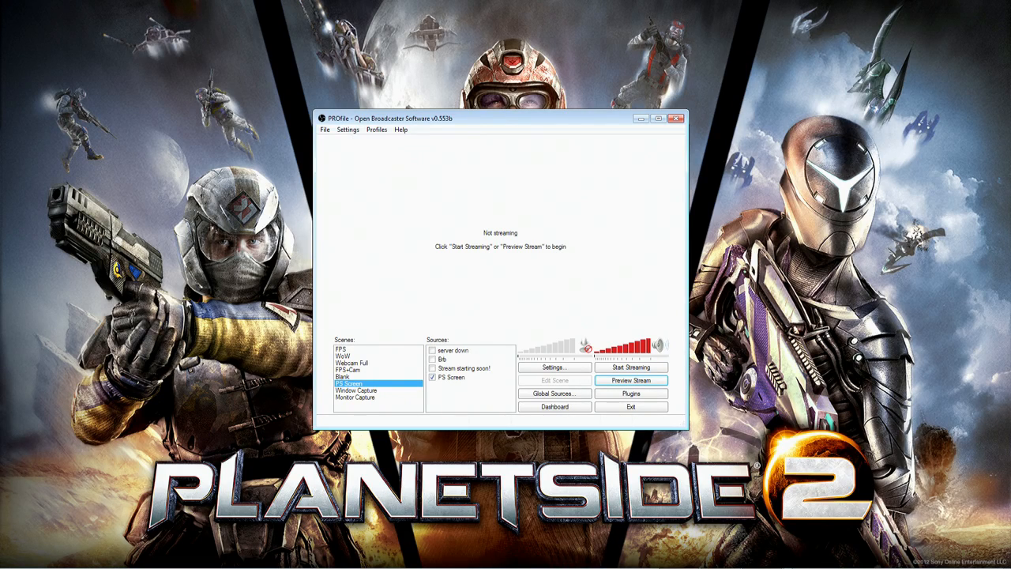
pyautogui.click(344, 348)
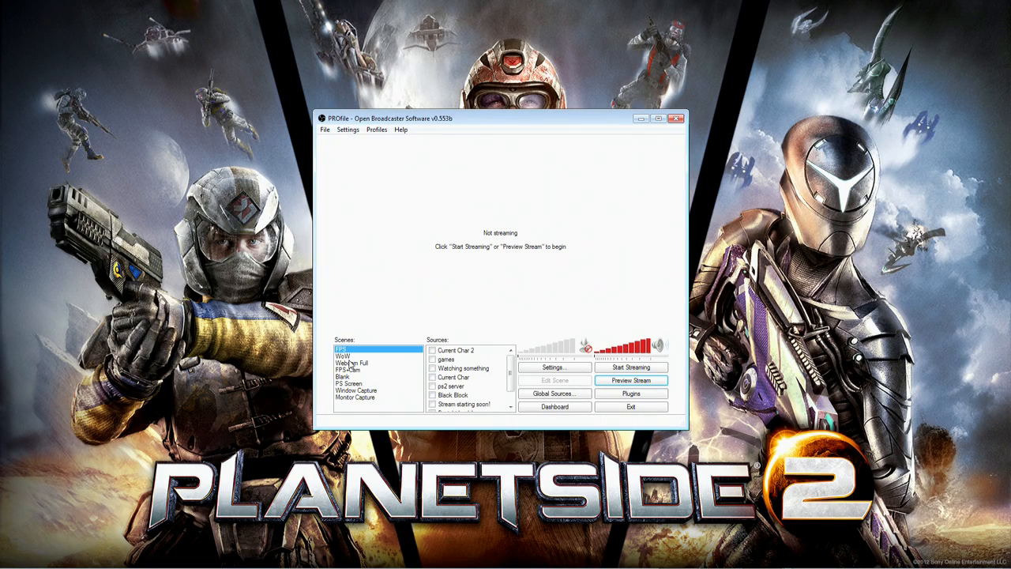
# - Add a new scene named Test to the scene list
pyautogui.click(353, 406)
pyautogui.rightClick(355, 408)
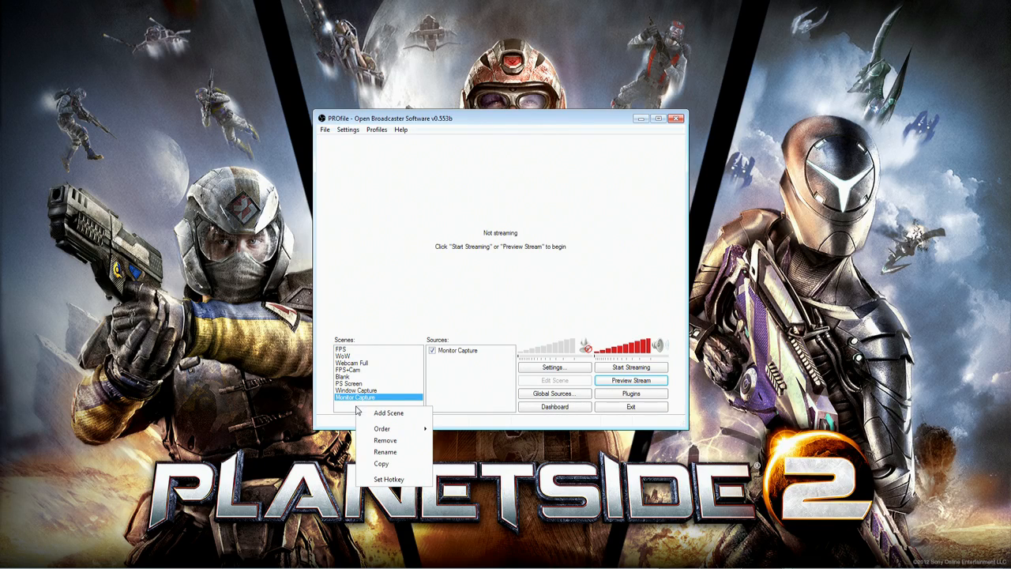
pyautogui.click(377, 412)
pyautogui.write('Test')
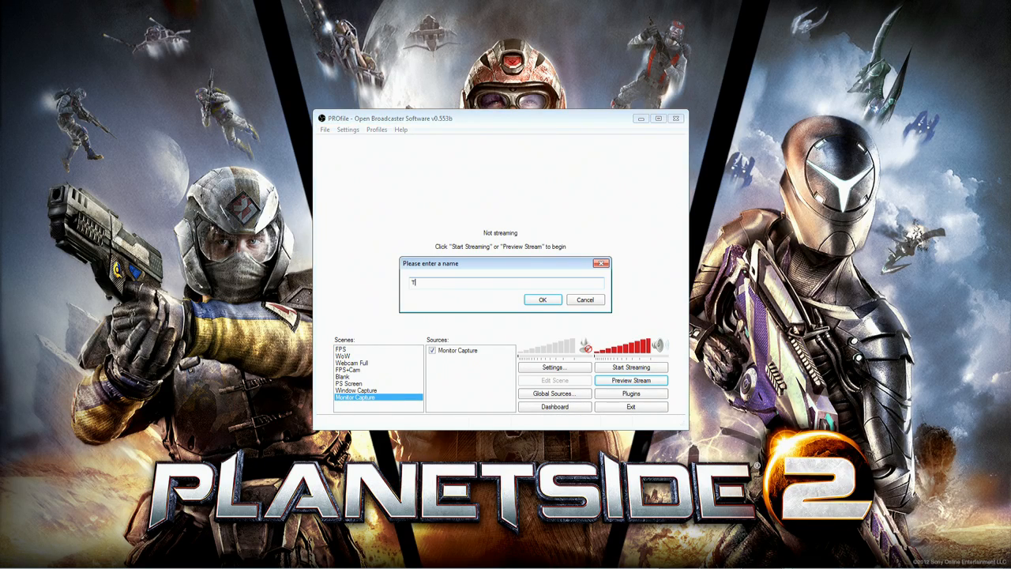
pyautogui.press('Return')
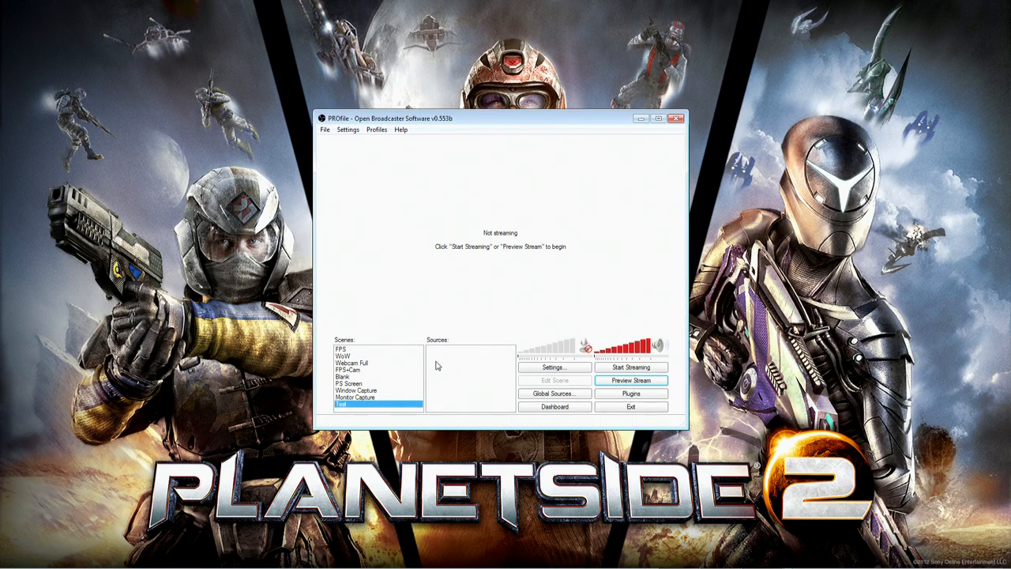
# - Preview the stream with the empty Test scene, then stop the preview
pyautogui.click(616, 380)
pyautogui.click(616, 383)
pyautogui.click(636, 381)
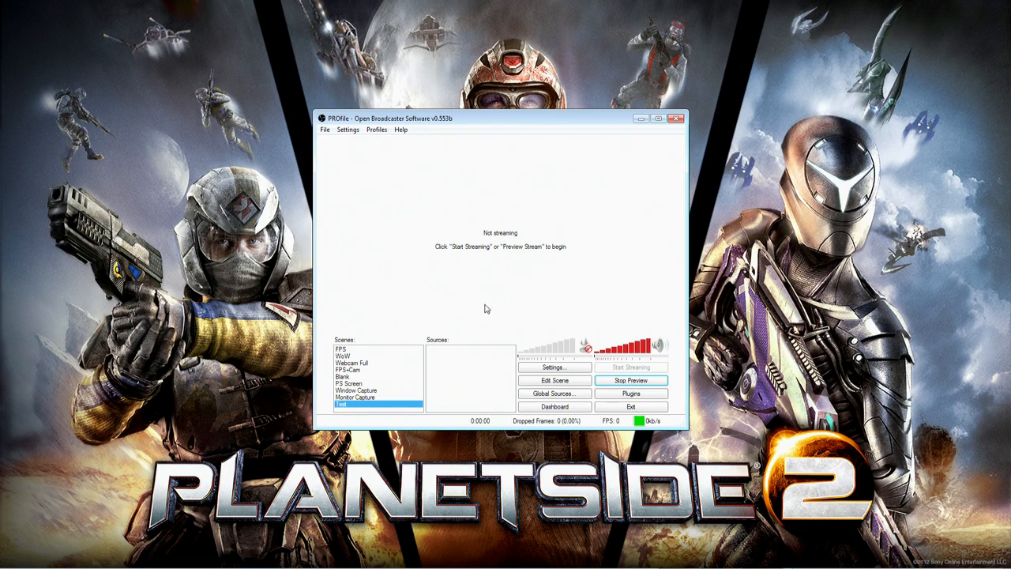
pyautogui.click(619, 384)
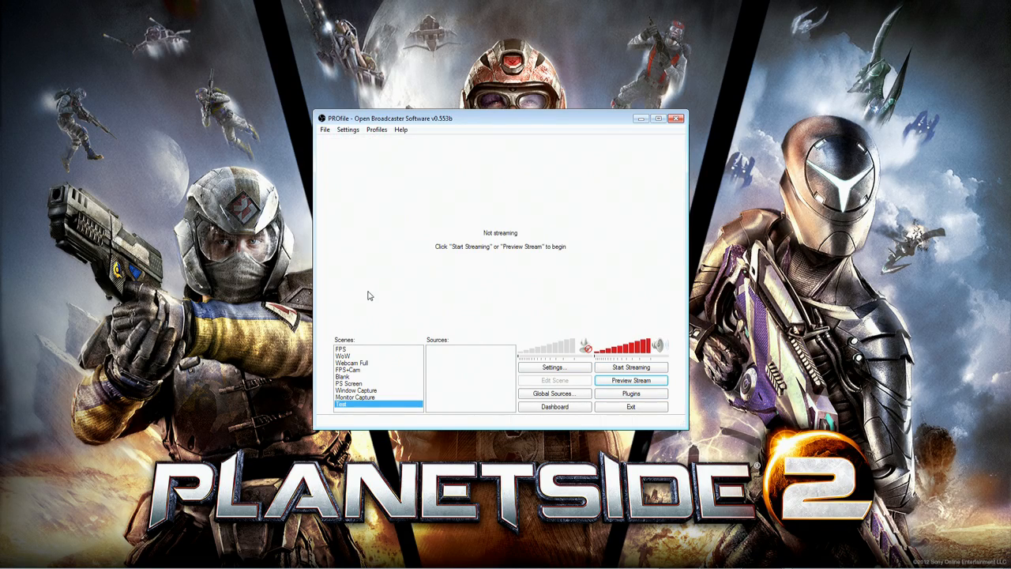
pyautogui.click(609, 384)
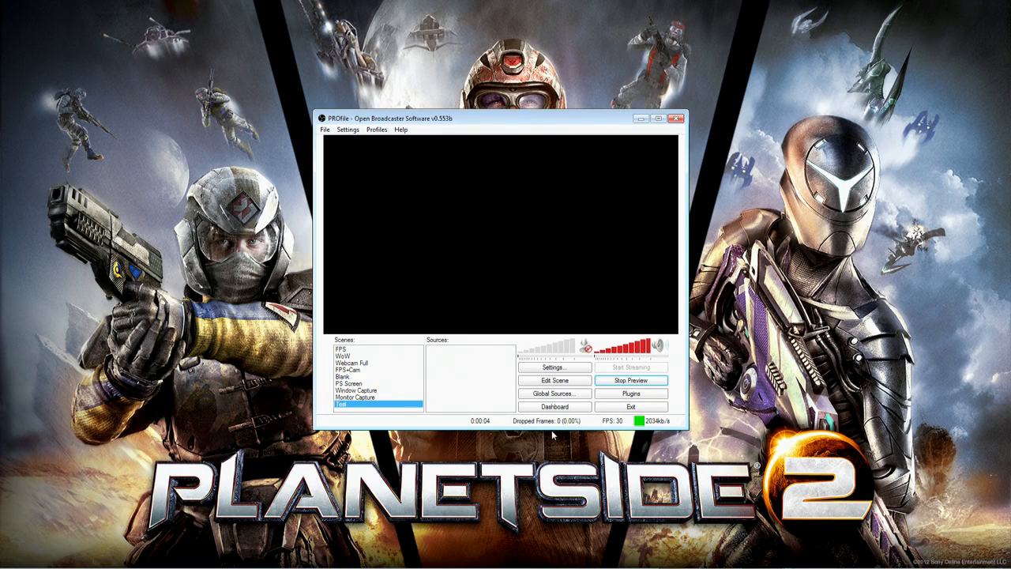
pyautogui.click(623, 385)
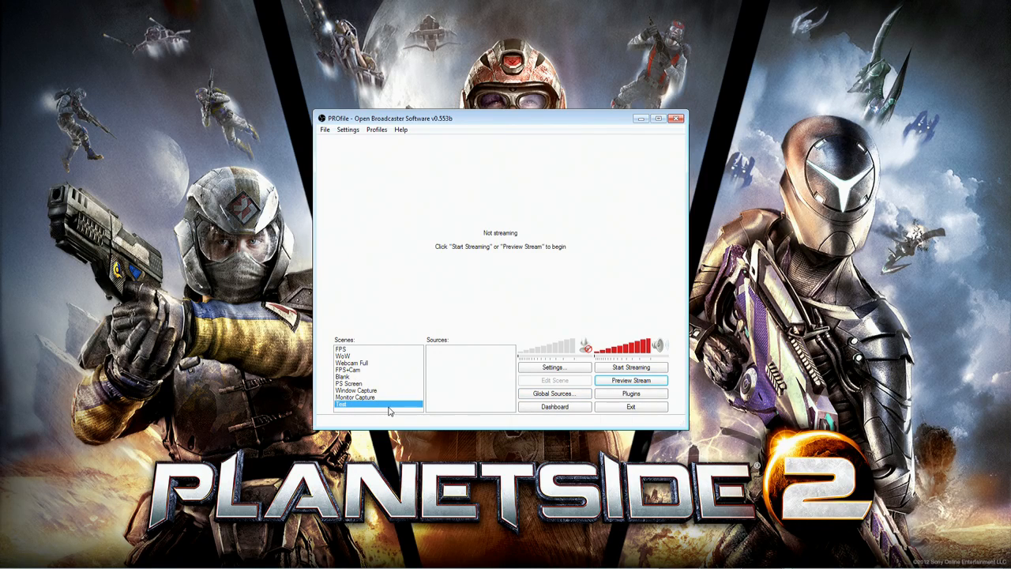
# - Add a global monitor capture source named Monitor Test that captures monitor 1 with the mouse cursor included
pyautogui.click(555, 393)
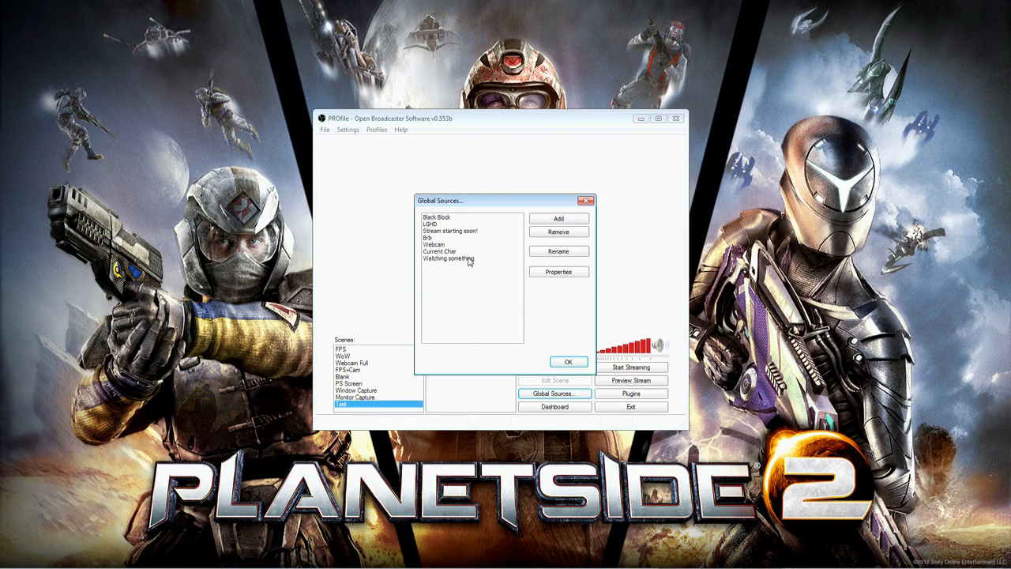
pyautogui.click(566, 363)
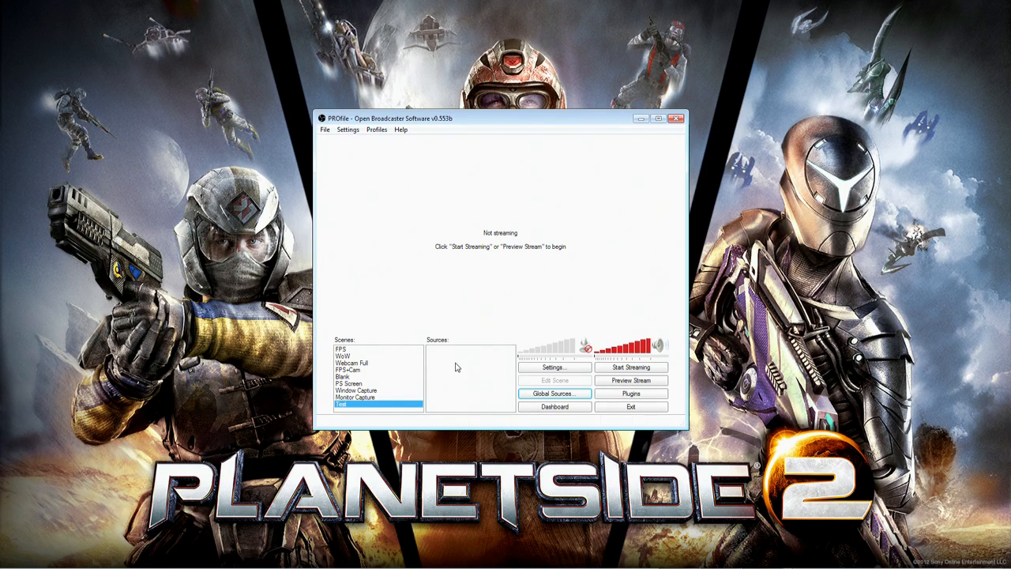
pyautogui.click(528, 392)
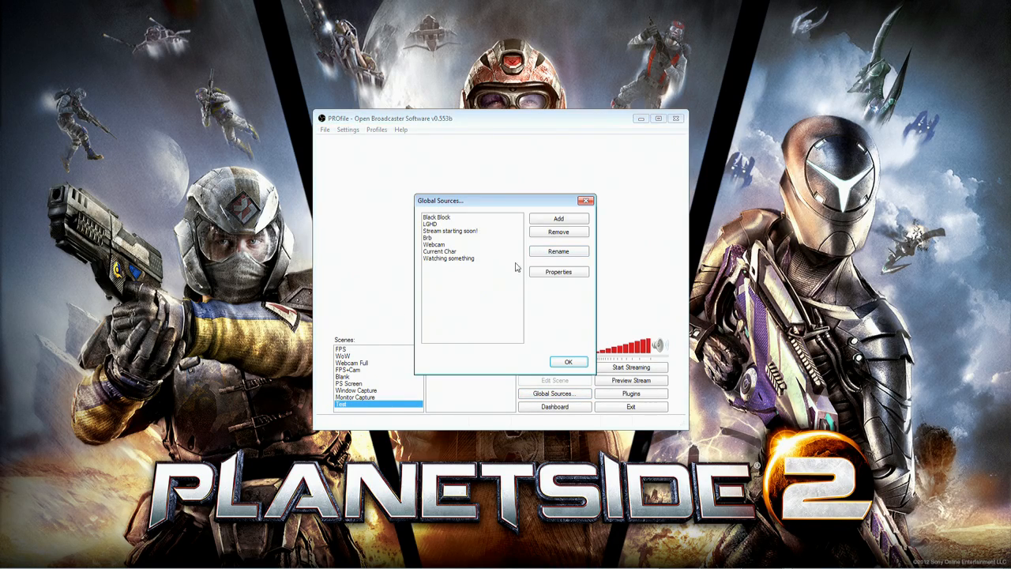
pyautogui.click(550, 221)
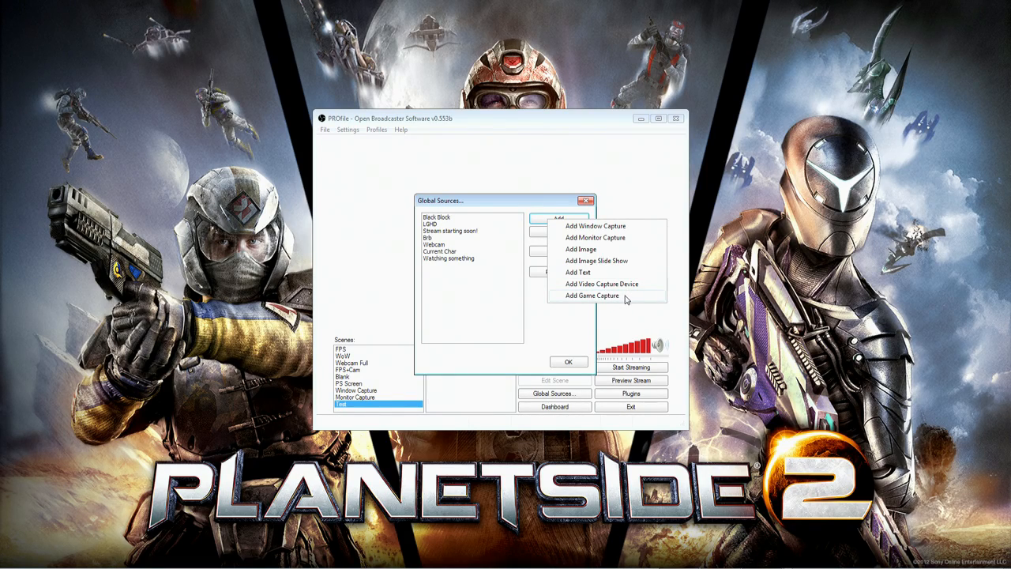
pyautogui.click(558, 238)
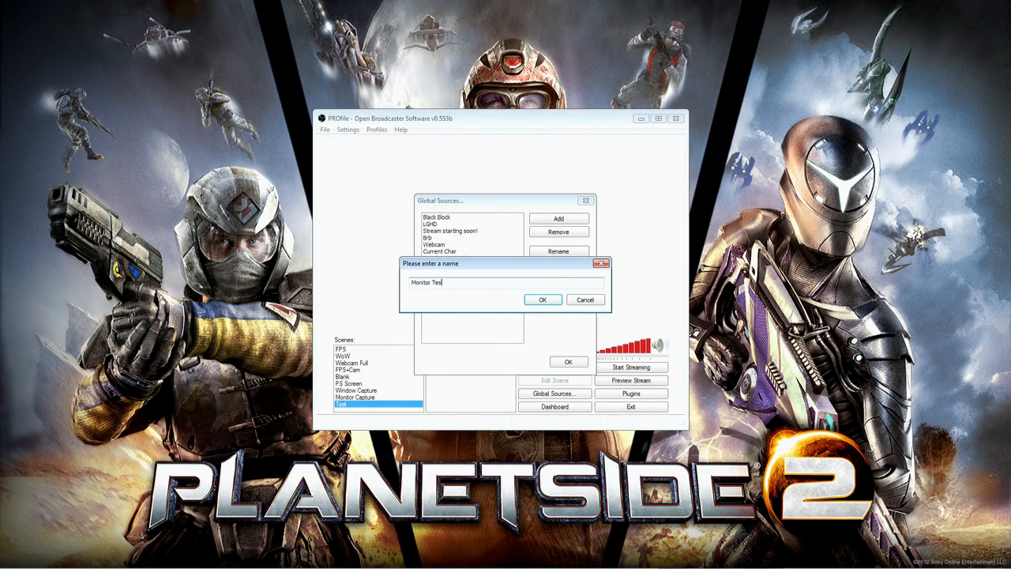
pyautogui.click(537, 301)
pyautogui.click(438, 155)
pyautogui.click(434, 156)
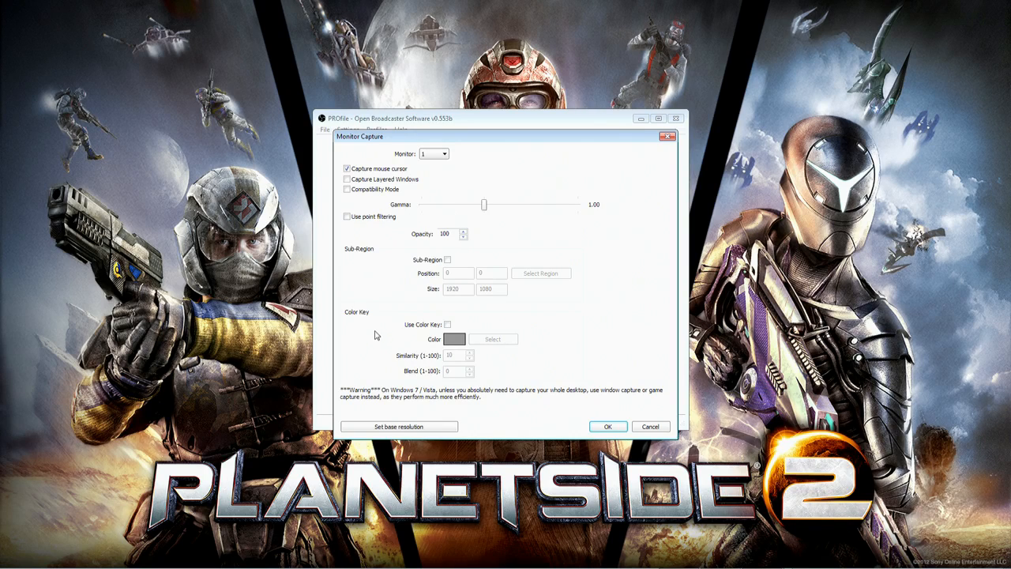
pyautogui.click(605, 428)
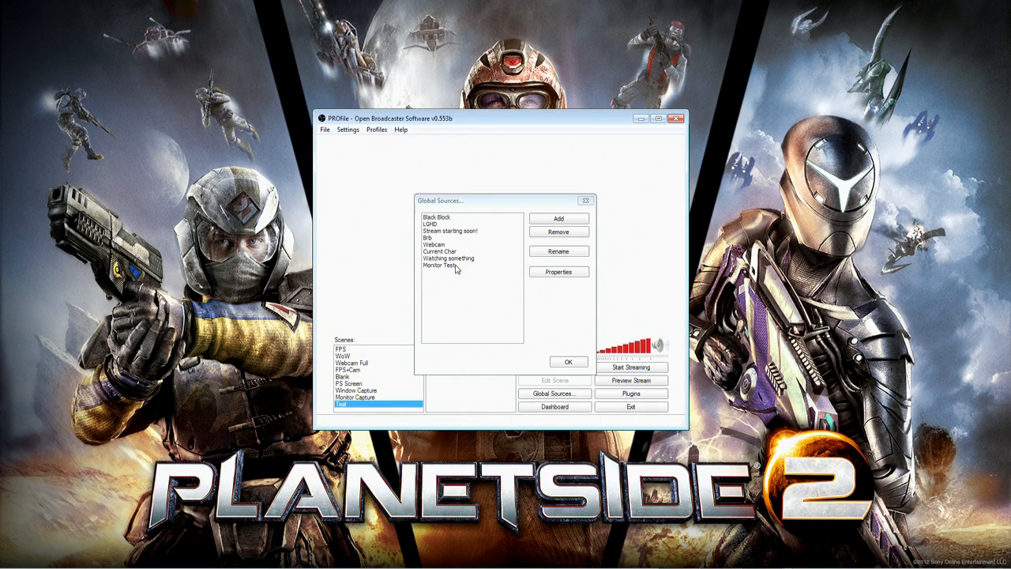
# - Add a global text source named BRB Test
pyautogui.click(554, 222)
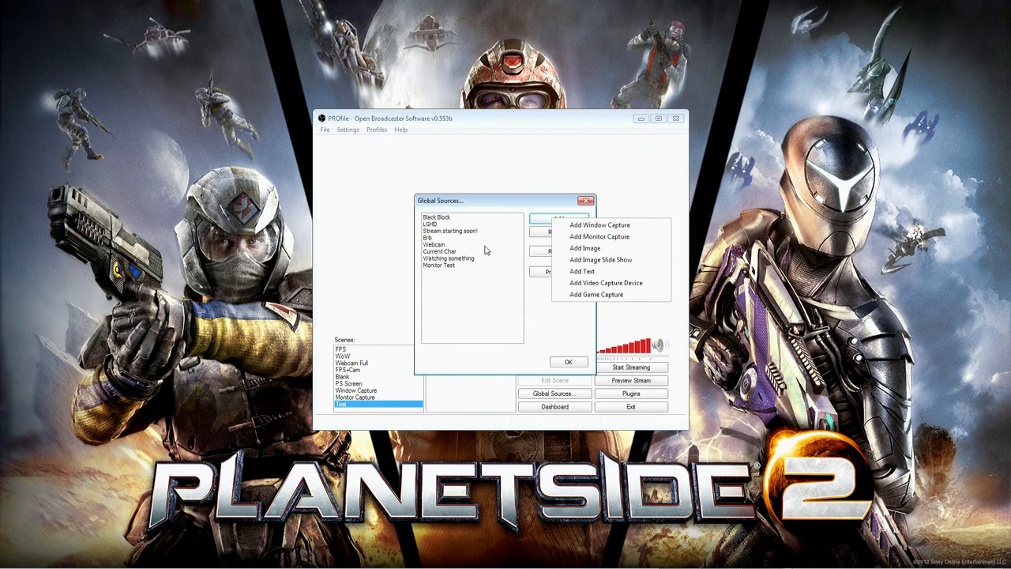
pyautogui.click(584, 271)
pyautogui.write('BRB Text')
pyautogui.press('Return')
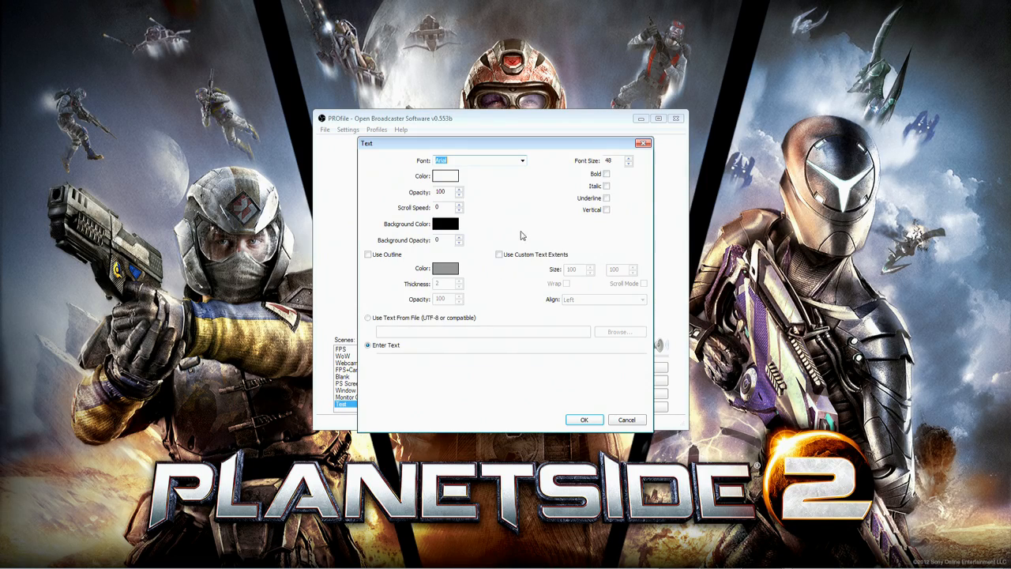
# - Set the source's text to "Brb testing!" in bold with a thicker outline, and save the global sources
pyautogui.click(606, 174)
pyautogui.click(439, 390)
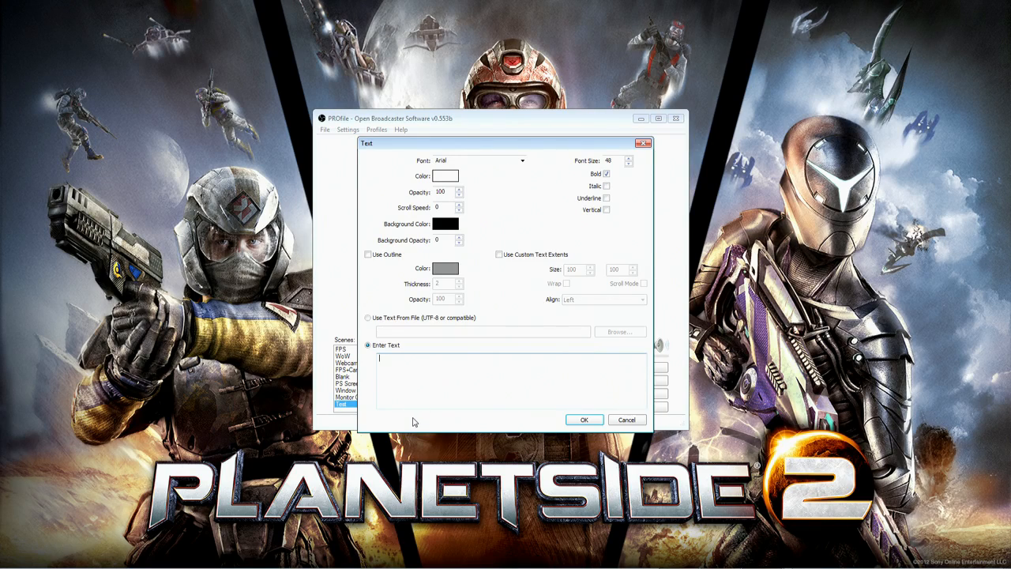
pyautogui.write('Brb test')
pyautogui.click(389, 255)
pyautogui.click(459, 281)
pyautogui.click(459, 282)
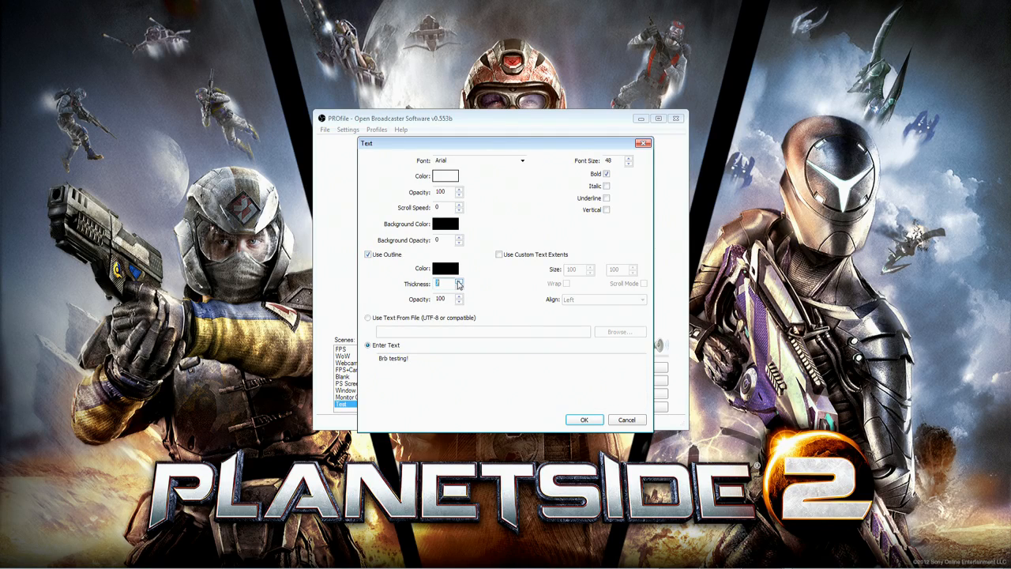
pyautogui.click(585, 420)
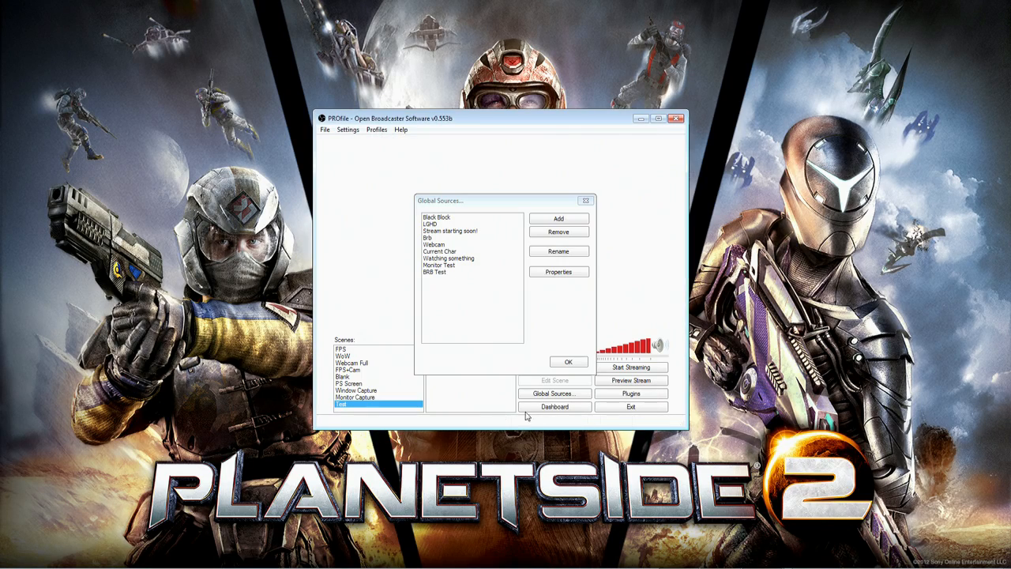
pyautogui.click(559, 362)
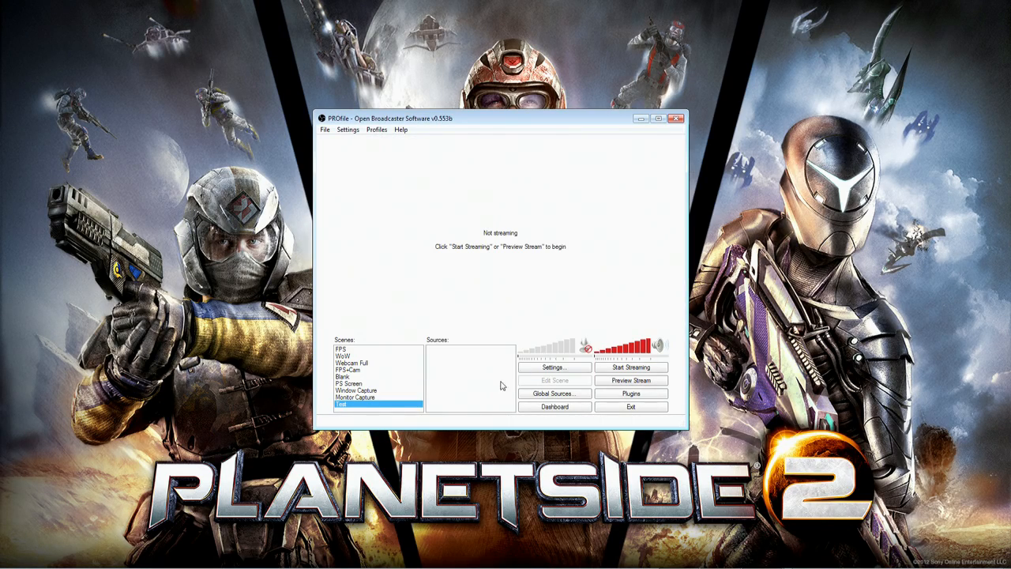
pyautogui.click(393, 398)
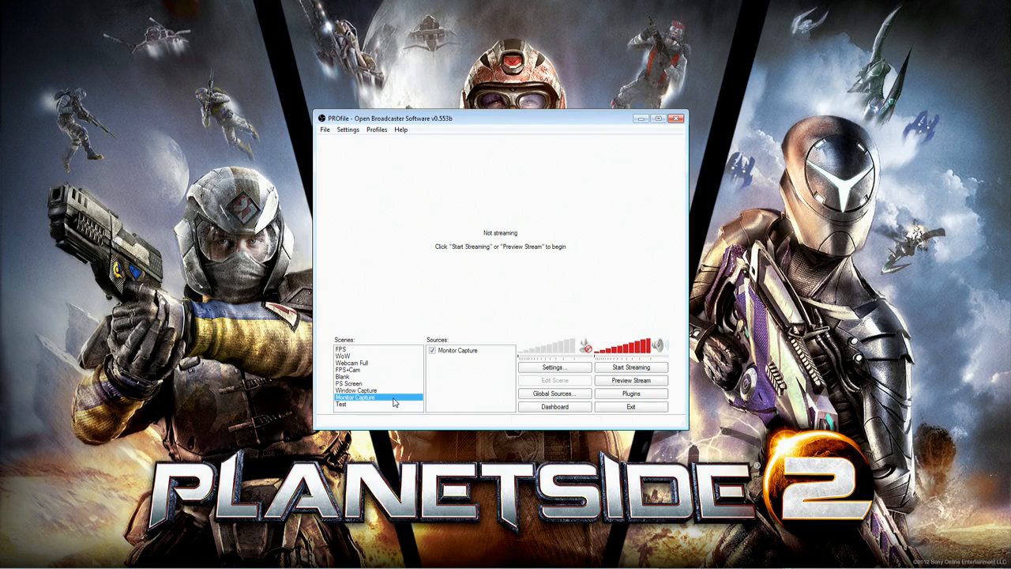
pyautogui.rightClick(467, 361)
pyautogui.moveTo(498, 366)
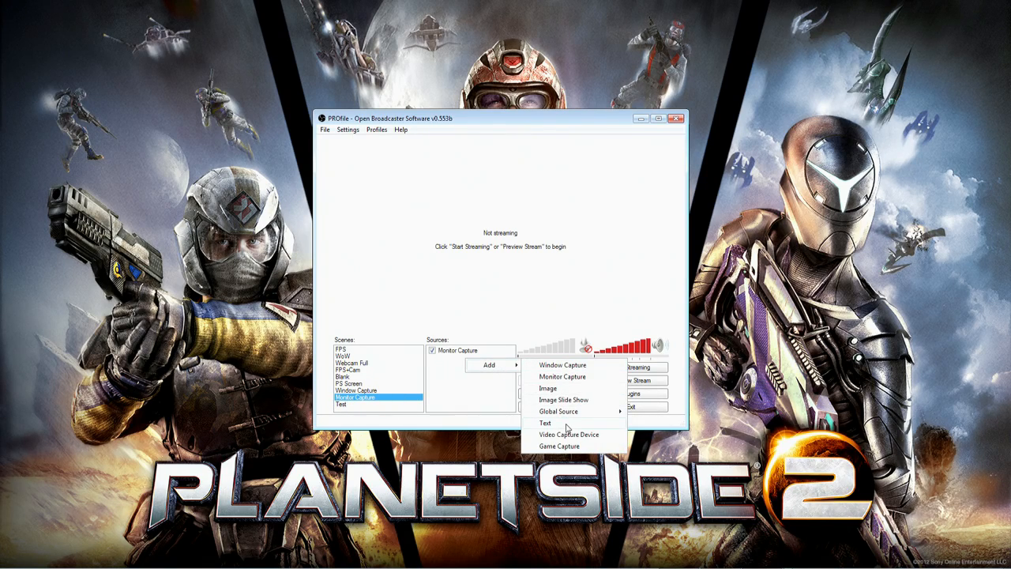
pyautogui.click(566, 427)
pyautogui.click(584, 304)
# - Add the global source Monitor Test to the Test scene, keeping its suggested name
pyautogui.click(386, 404)
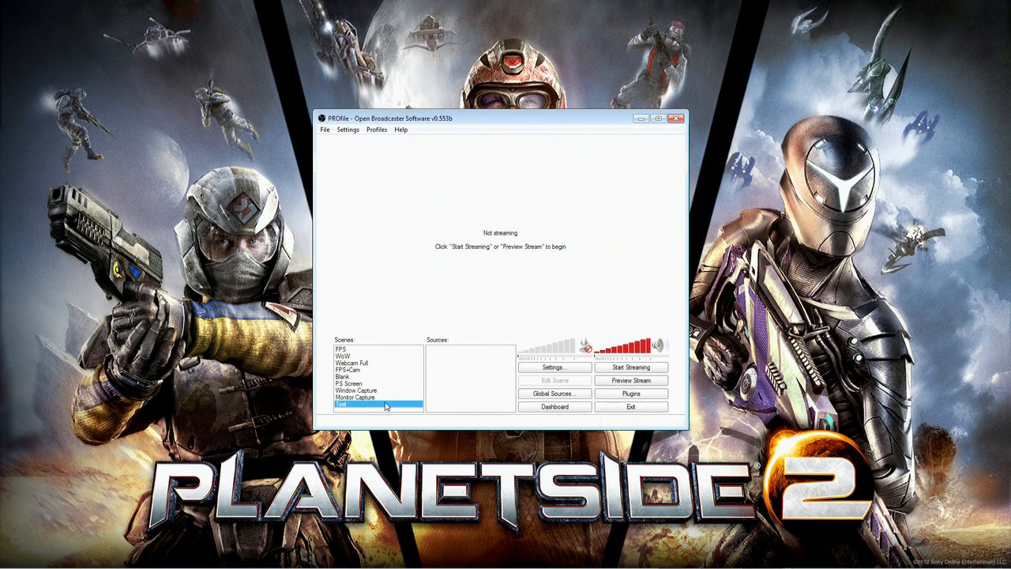
pyautogui.rightClick(457, 368)
pyautogui.moveTo(484, 379)
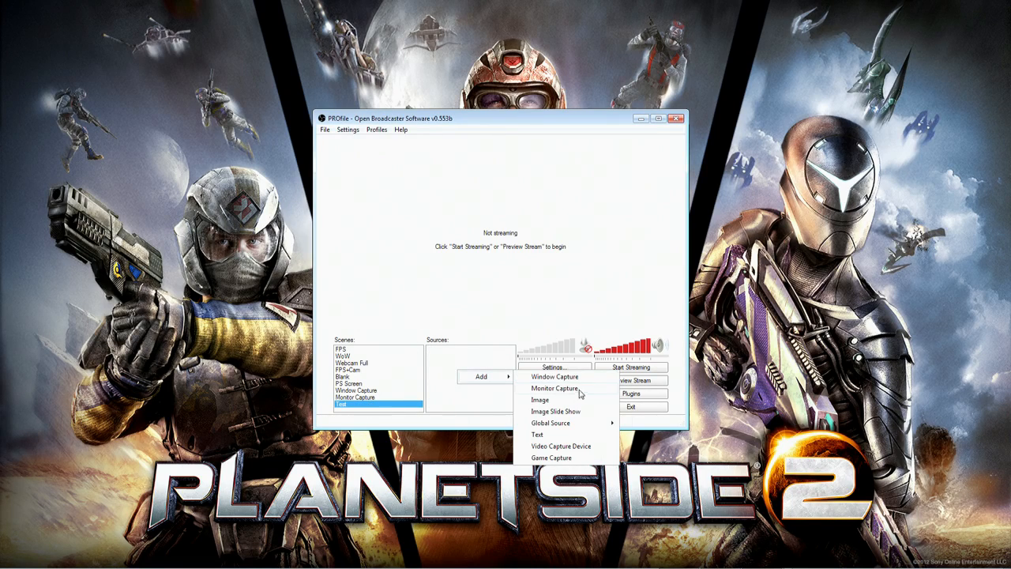
pyautogui.rightClick(474, 375)
pyautogui.moveTo(509, 387)
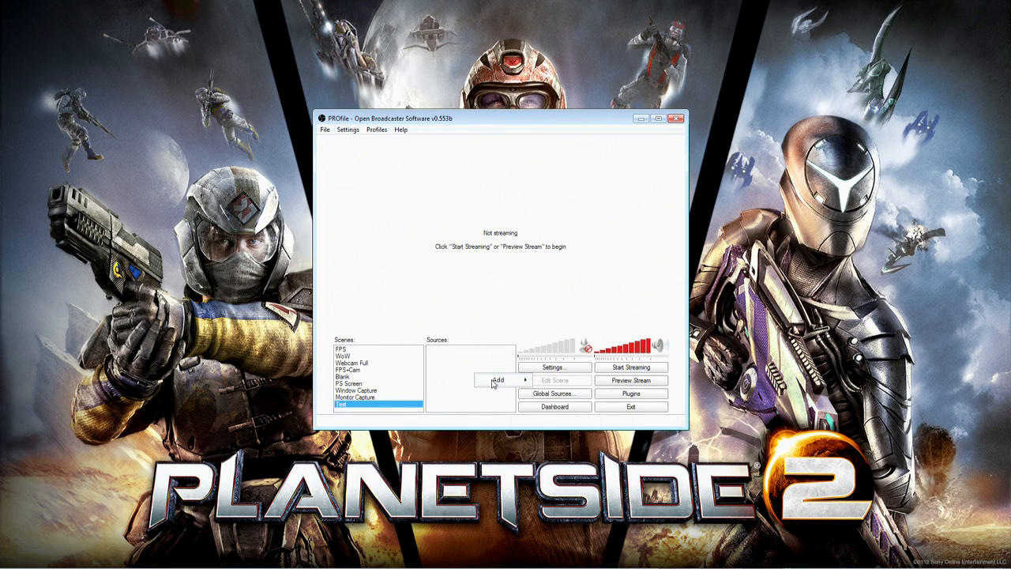
pyautogui.moveTo(587, 429)
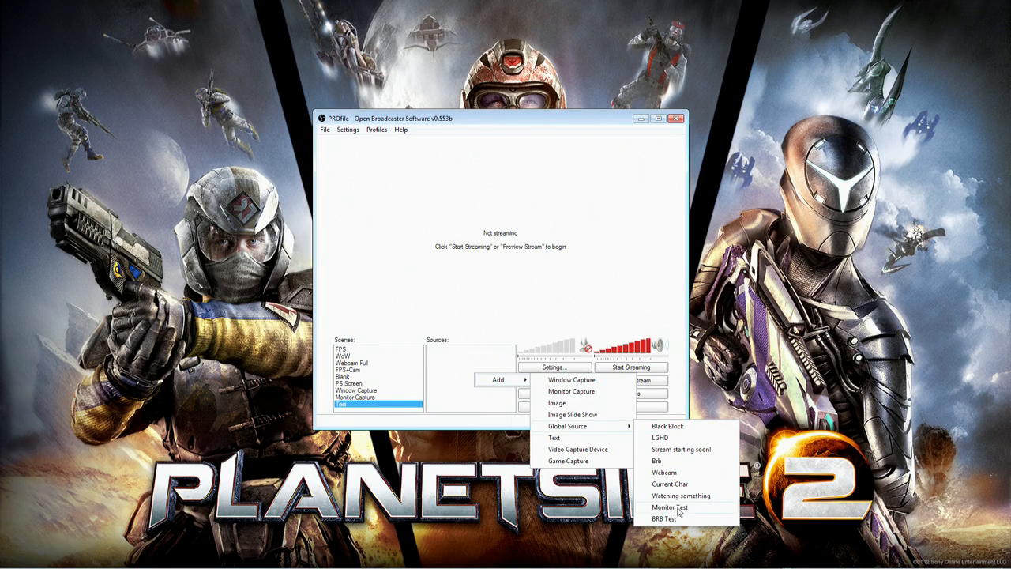
pyautogui.click(682, 508)
pyautogui.click(544, 304)
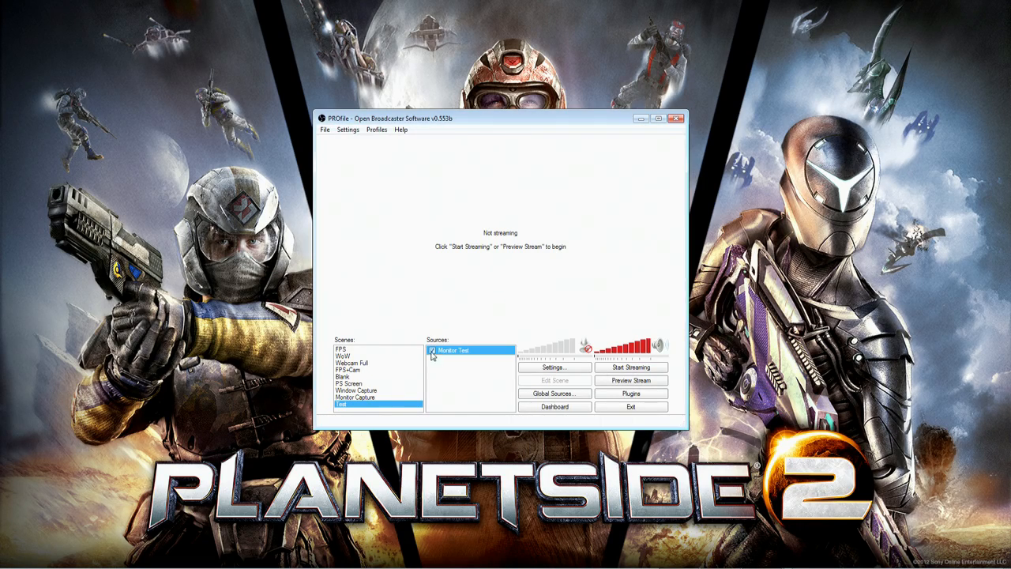
# - Add the global source BRB Test to the Test scene, keeping its suggested name
pyautogui.rightClick(456, 373)
pyautogui.moveTo(478, 376)
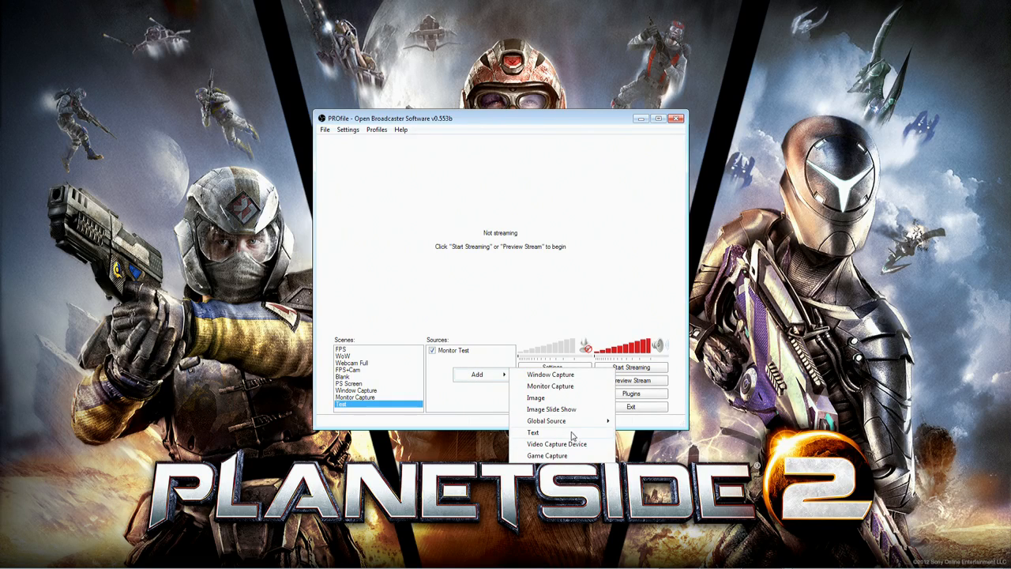
pyautogui.moveTo(579, 424)
pyautogui.click(676, 512)
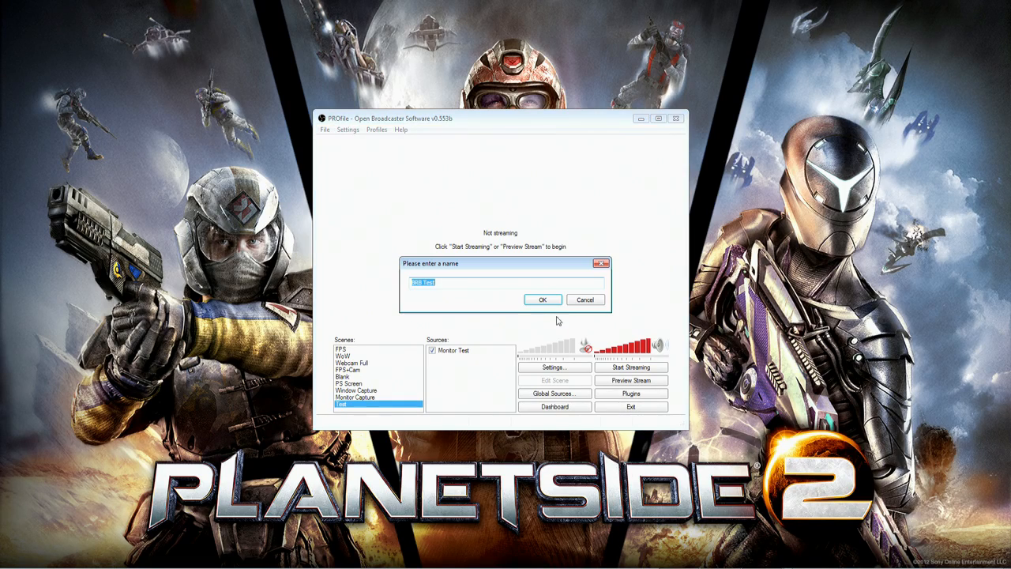
pyautogui.click(533, 306)
# - Start the stream preview and hide the BRB Test source
pyautogui.click(630, 380)
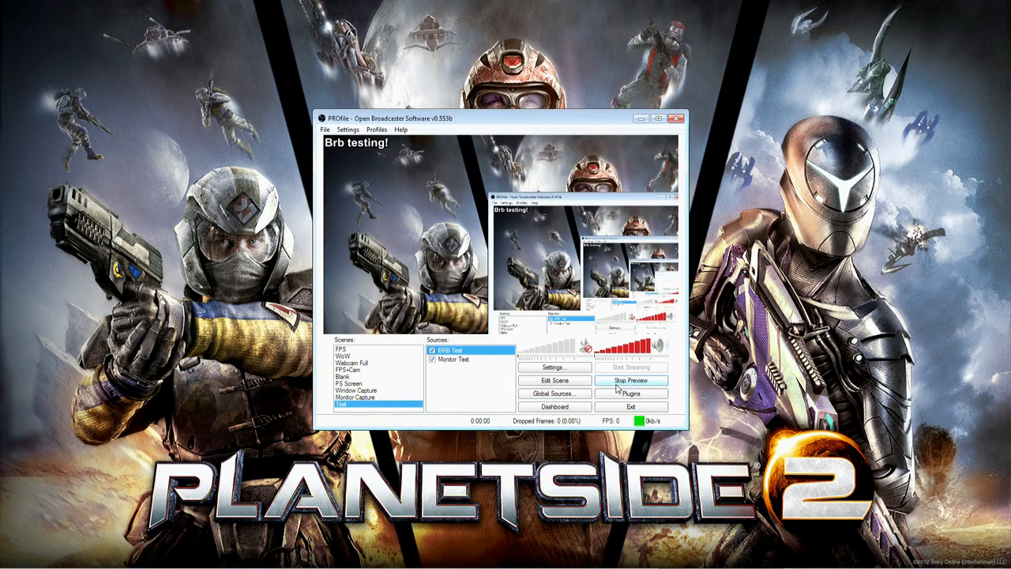
pyautogui.click(432, 351)
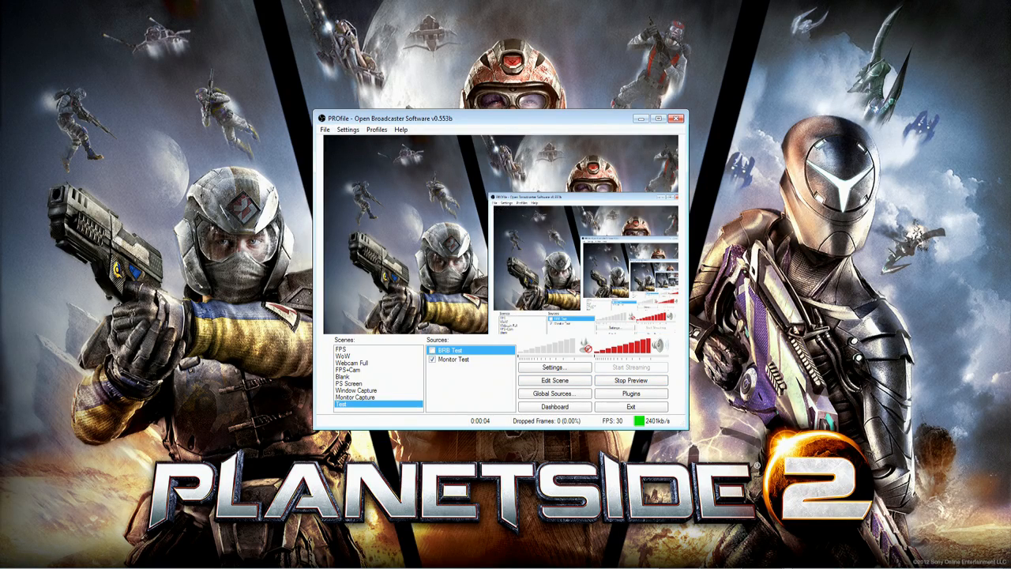
# - Enable scene editing for the Monitor Test source and fit the capture to the whole preview canvas
pyautogui.click(468, 359)
pyautogui.rightClick(443, 243)
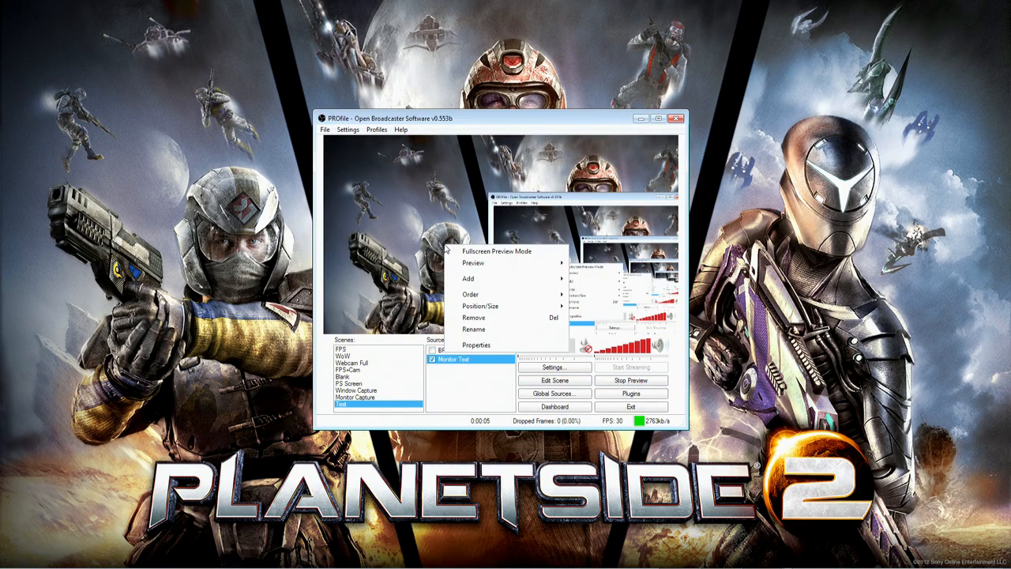
pyautogui.click(546, 381)
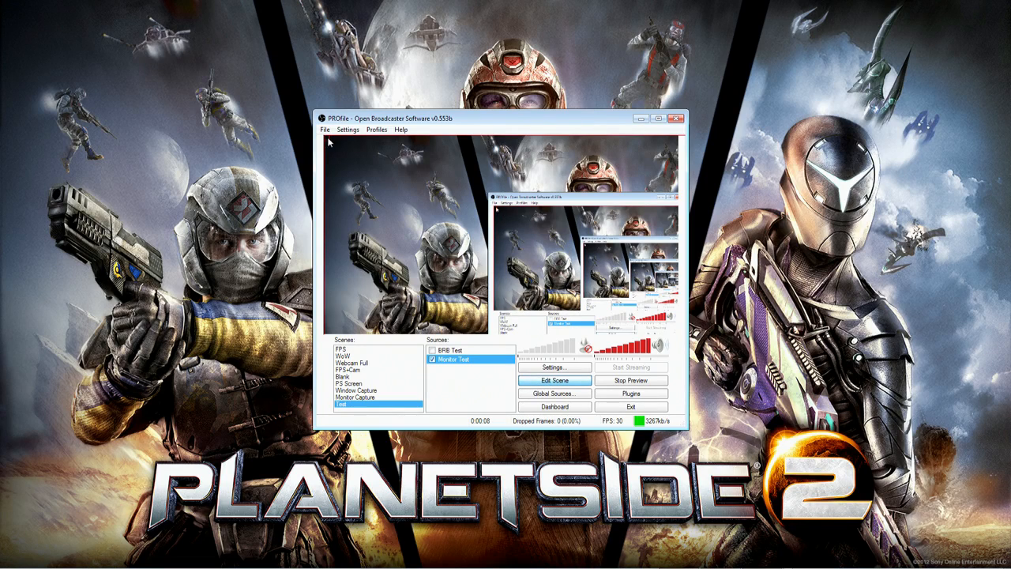
pyautogui.moveTo(326, 138); pyautogui.dragTo(416, 187)
pyautogui.moveTo(477, 237); pyautogui.dragTo(388, 190)
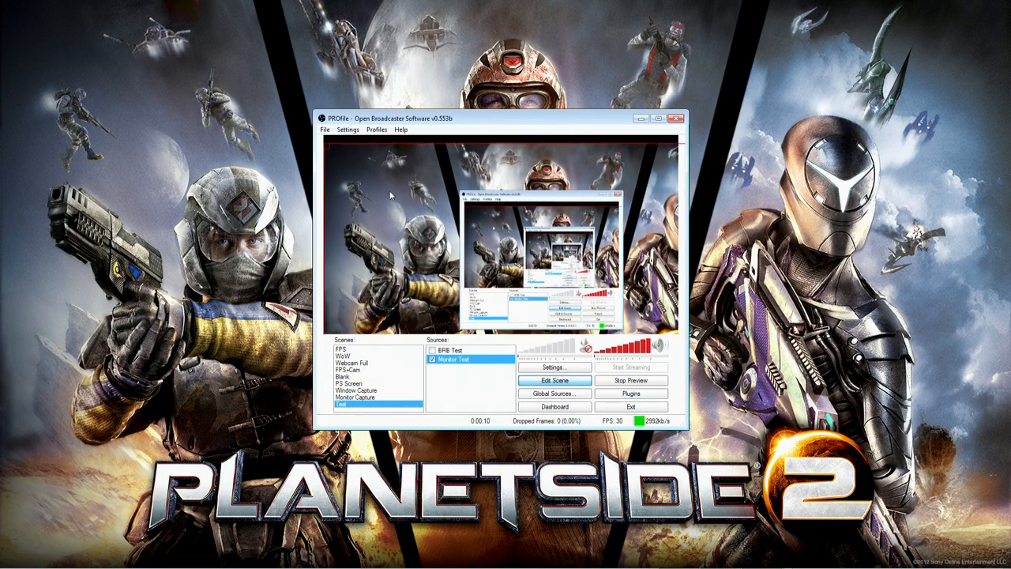
pyautogui.rightClick(399, 204)
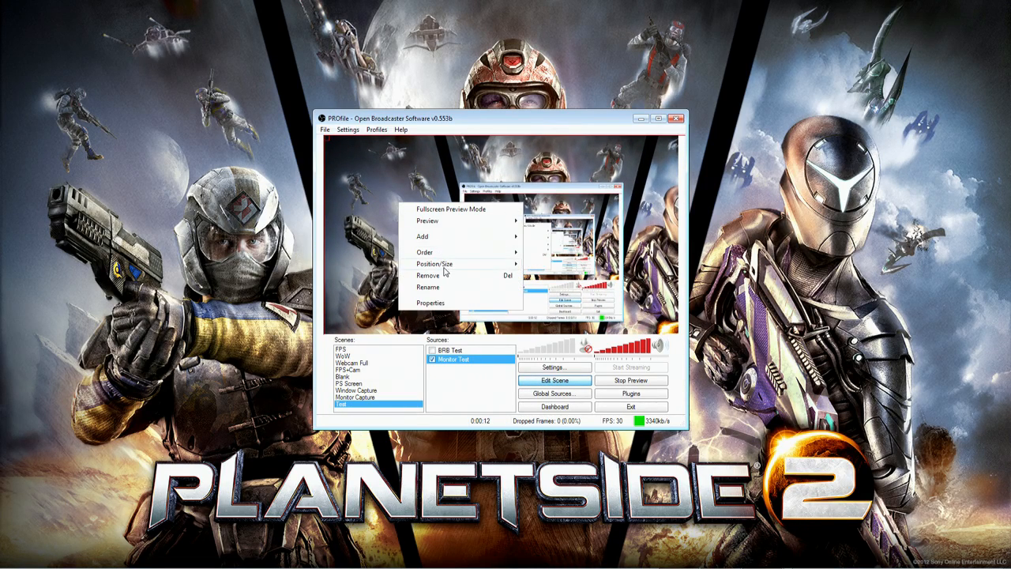
pyautogui.moveTo(447, 267)
pyautogui.click(558, 271)
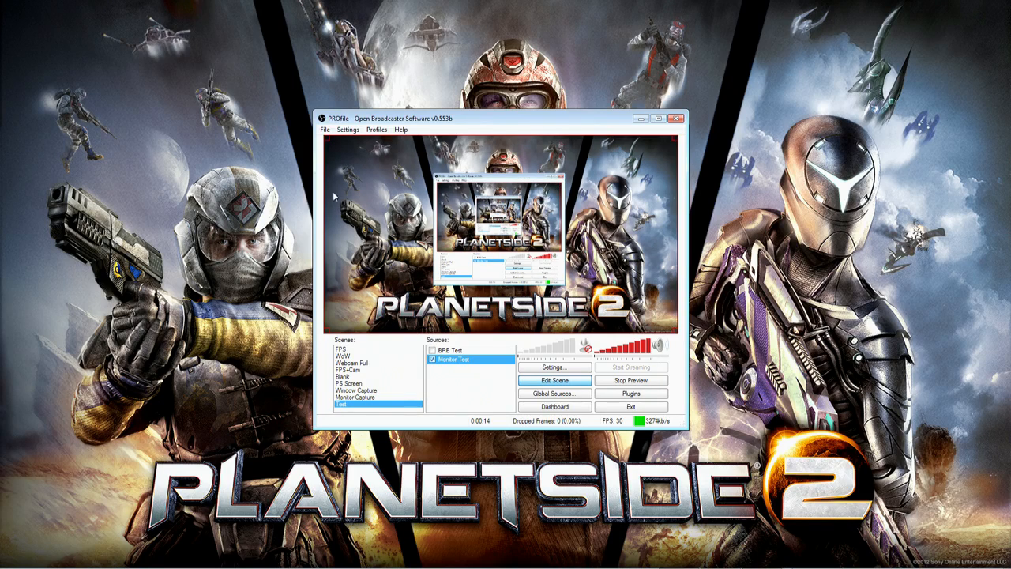
# - Show the BRB Test text again, enlarge it across the middle of the preview, and end scene editing
pyautogui.click(432, 350)
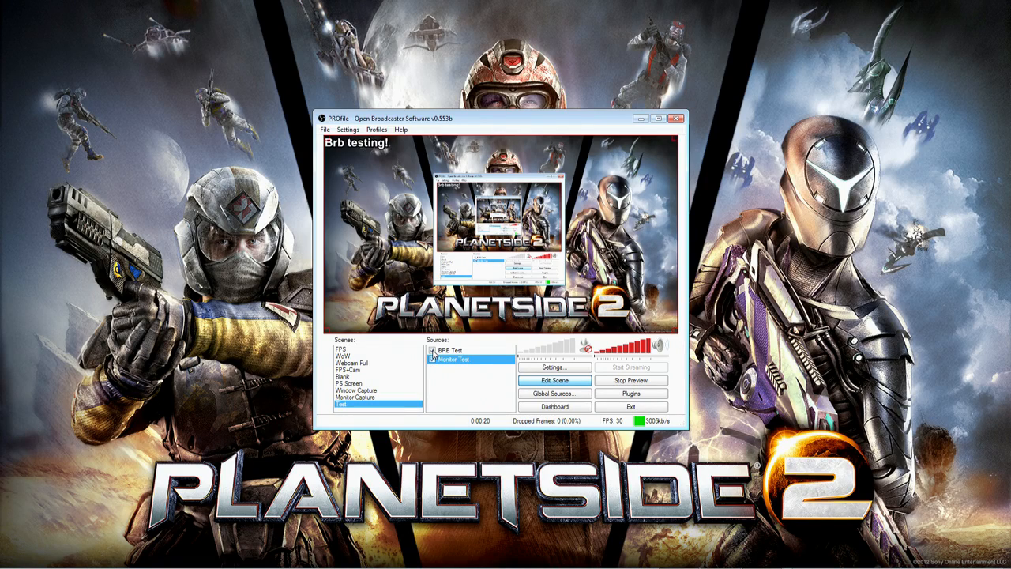
pyautogui.click(452, 350)
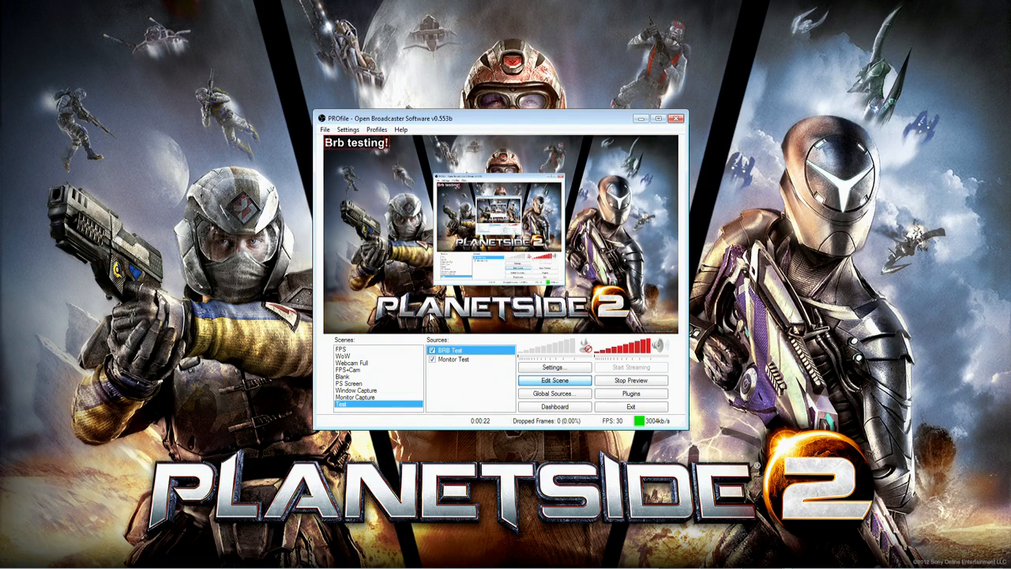
pyautogui.moveTo(386, 148); pyautogui.dragTo(538, 209)
pyautogui.moveTo(485, 182); pyautogui.dragTo(496, 235)
pyautogui.click(536, 382)
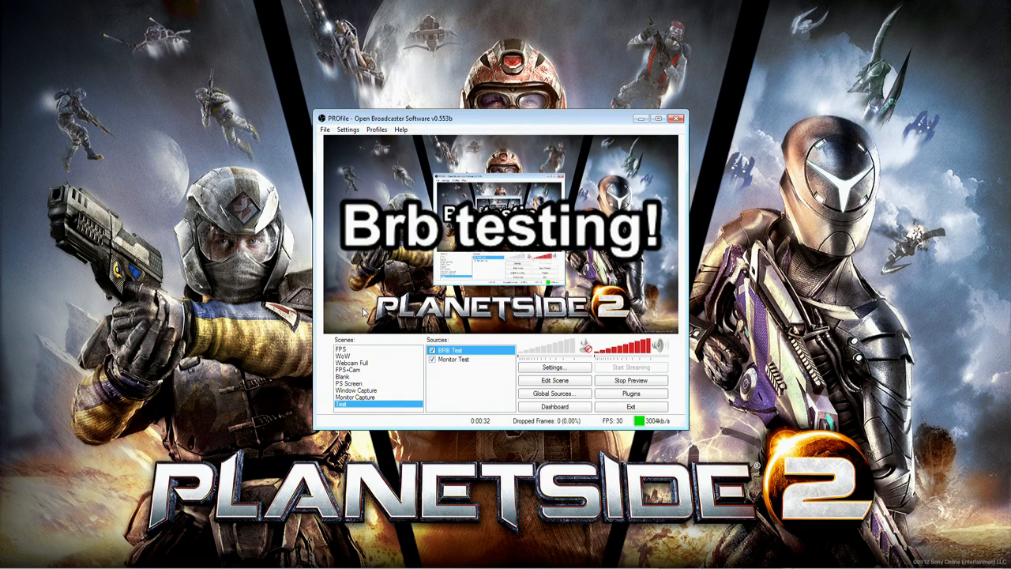
# - Toggle the BRB Test source's visibility off and on twice in the running preview
pyautogui.click(432, 351)
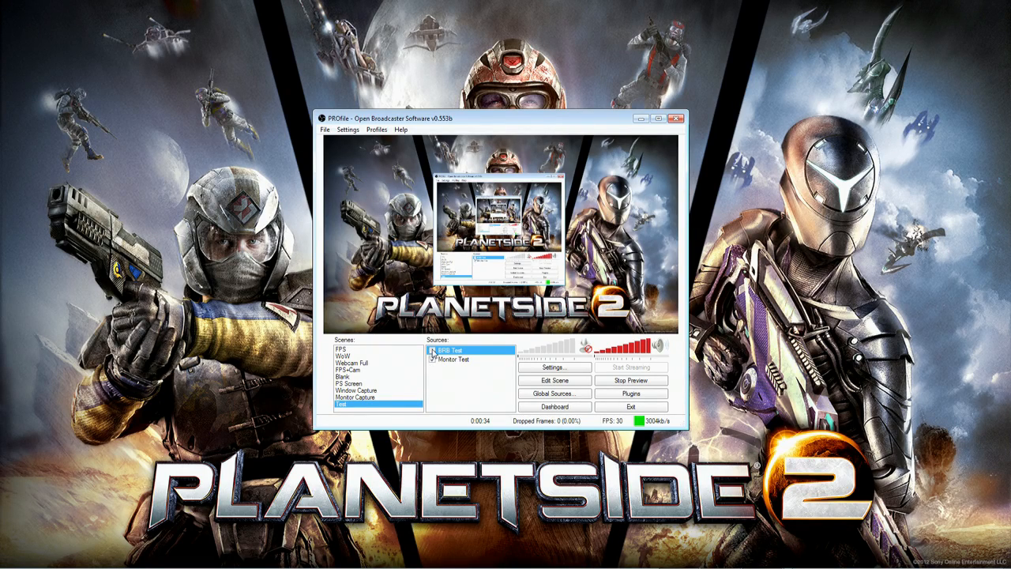
pyautogui.click(432, 350)
pyautogui.click(432, 350)
pyautogui.click(432, 350)
# - Move BRB Test below Monitor Test in the source order and back above it to compare the layering
pyautogui.rightClick(440, 353)
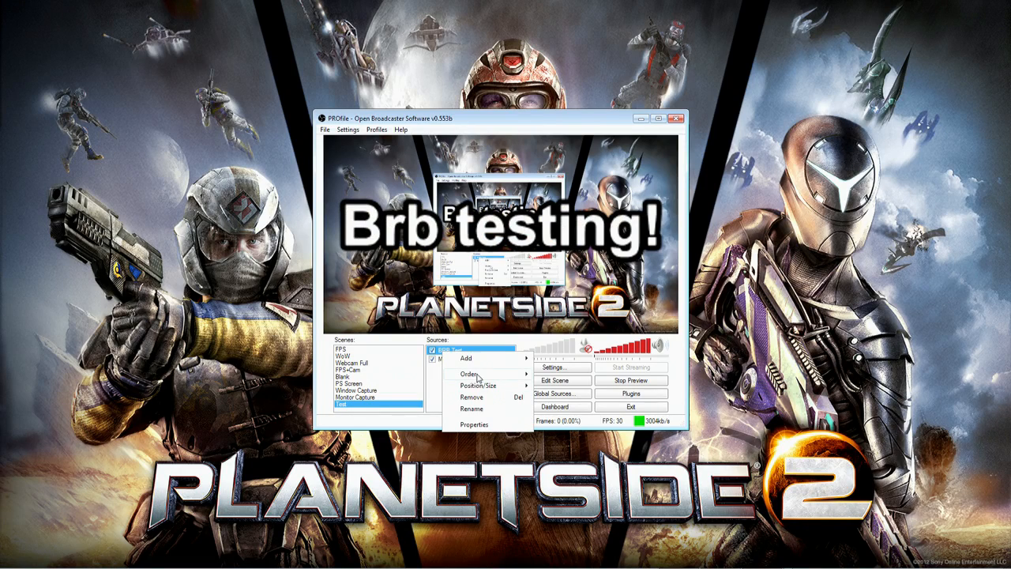
pyautogui.moveTo(482, 389)
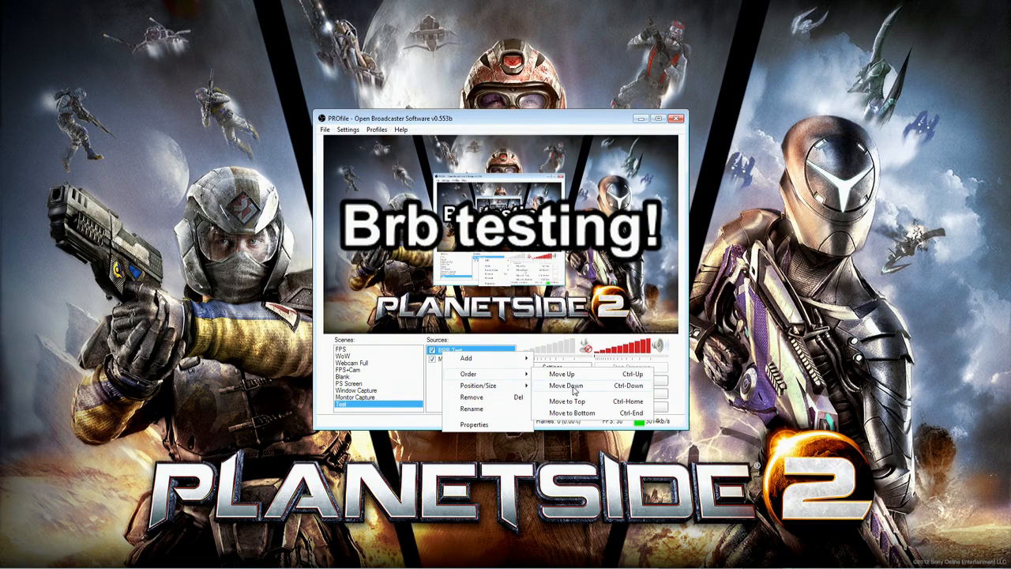
pyautogui.click(573, 386)
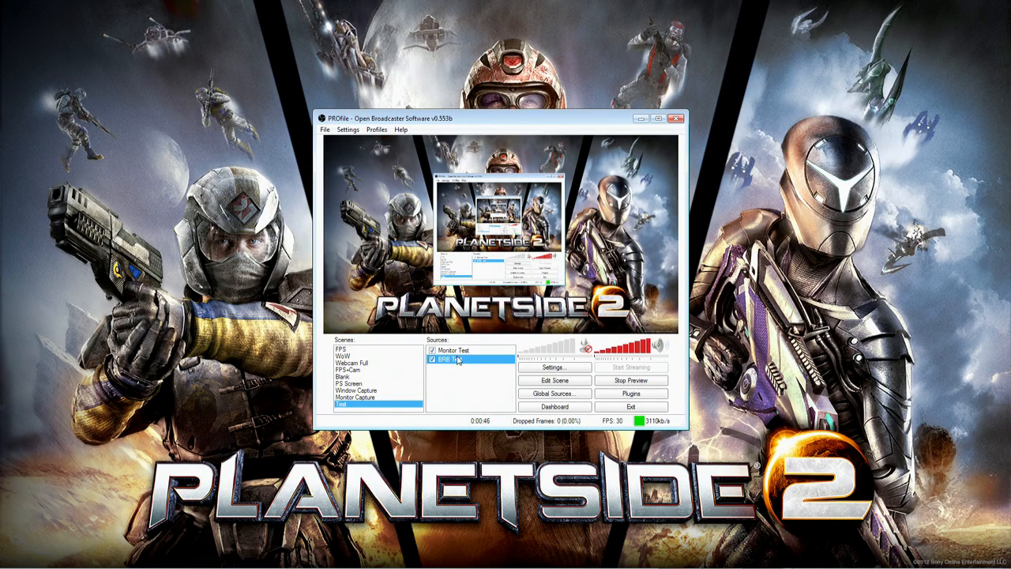
pyautogui.moveTo(490, 382)
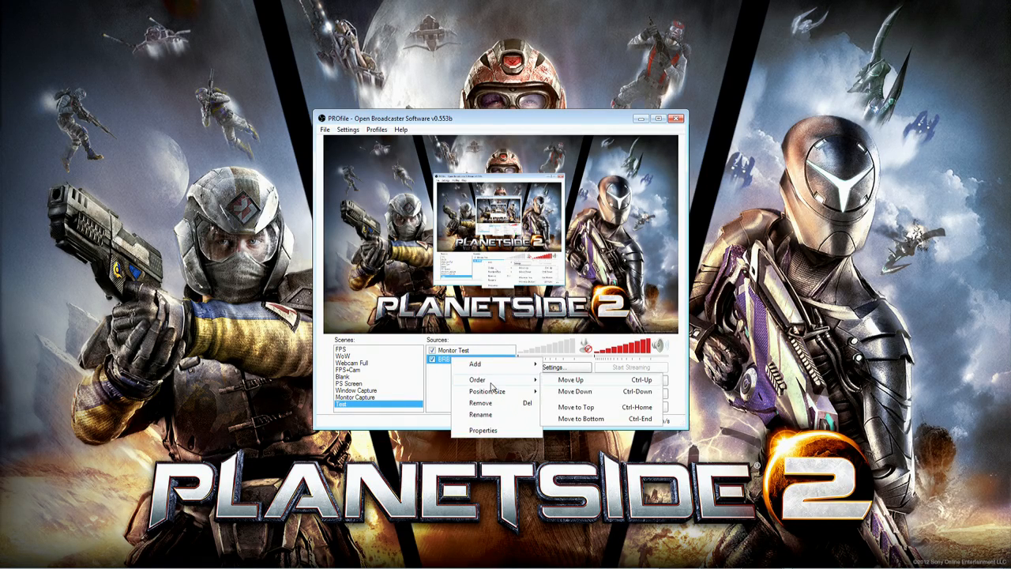
pyautogui.click(580, 378)
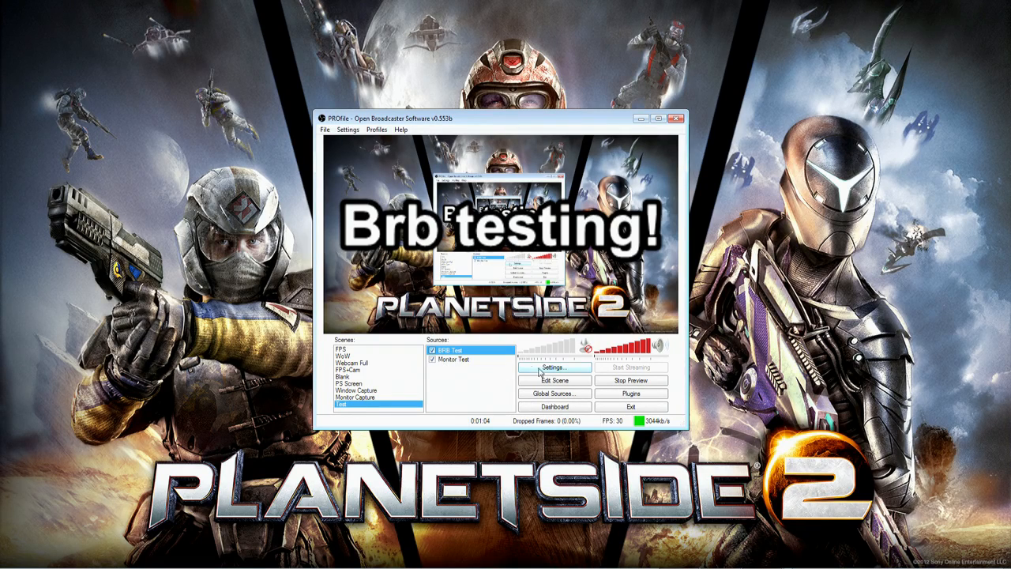
# - Stop the preview and open the encoding settings to examine the maximum bitrate and audio codec options
pyautogui.click(622, 381)
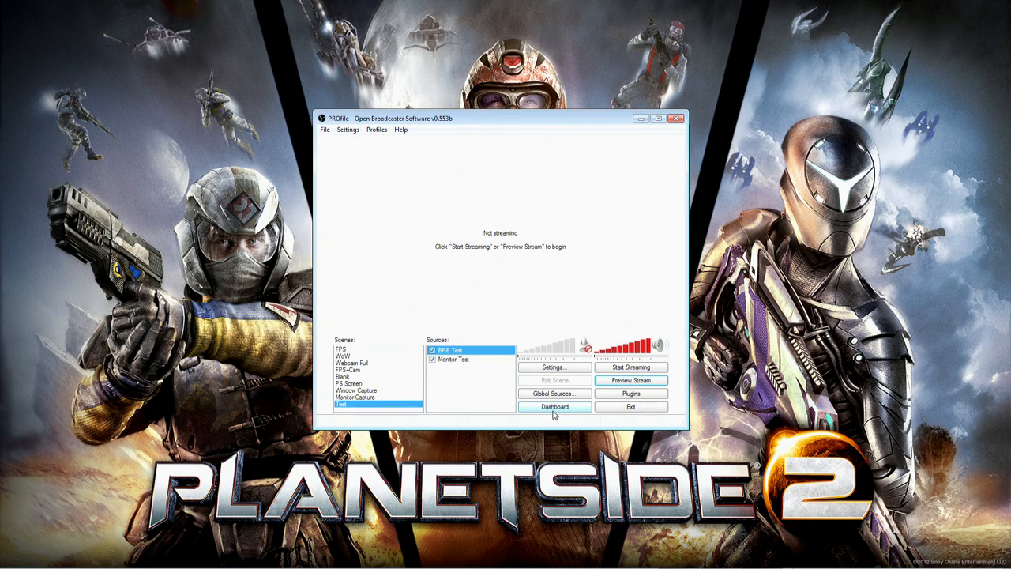
pyautogui.click(556, 368)
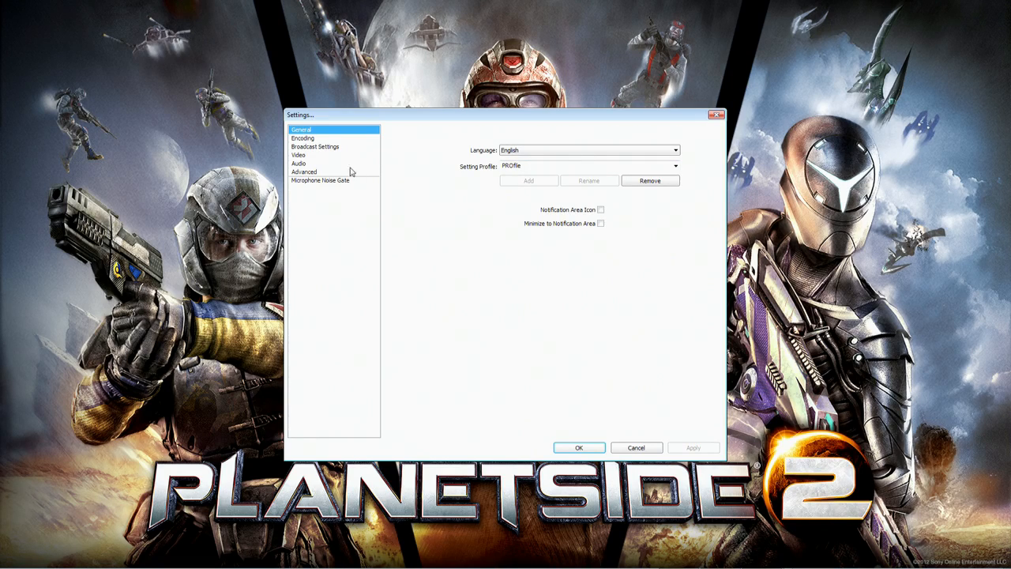
pyautogui.click(307, 139)
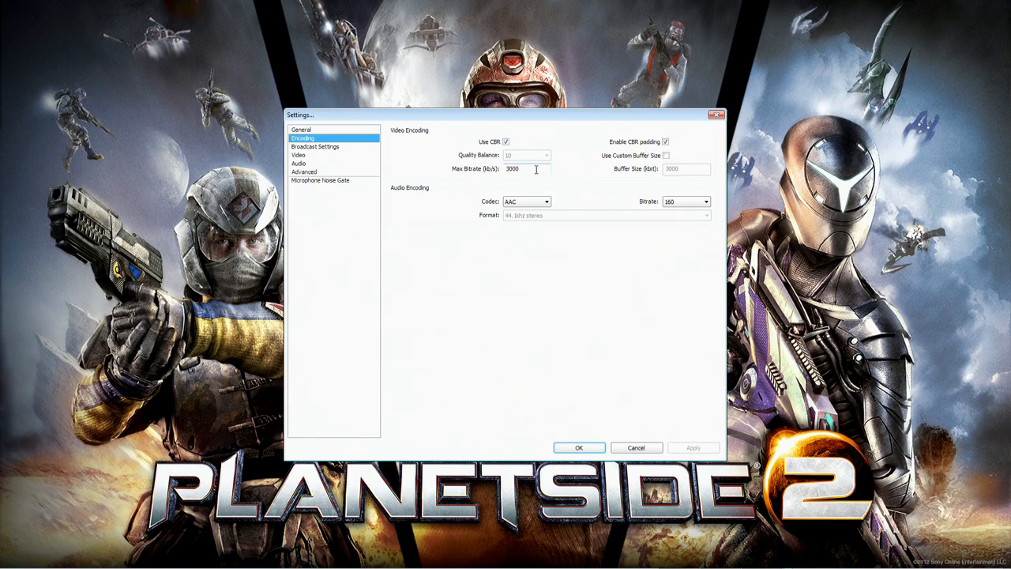
pyautogui.moveTo(535, 169)
pyautogui.moveTo(503, 169)
pyautogui.click(535, 204)
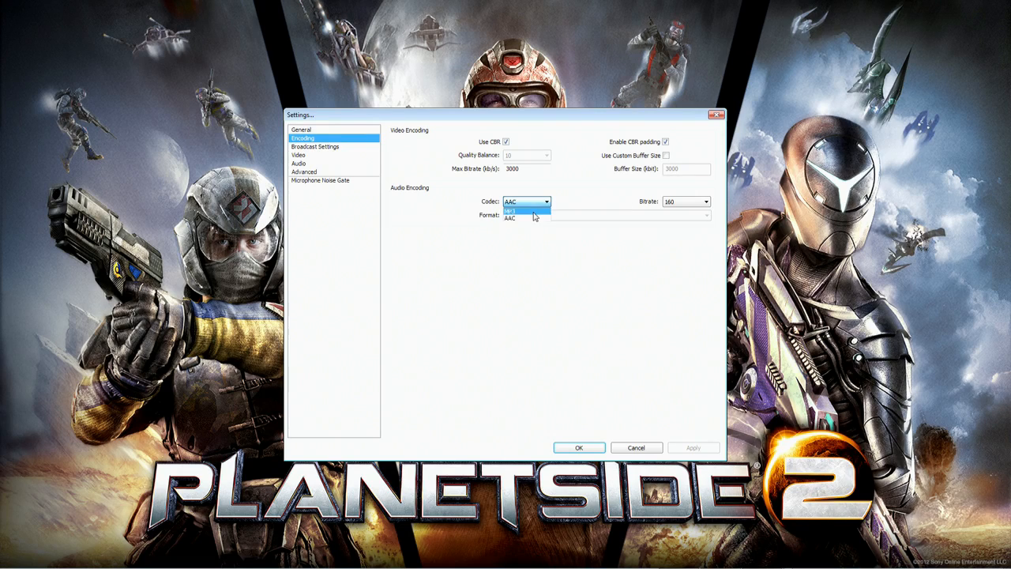
pyautogui.click(530, 203)
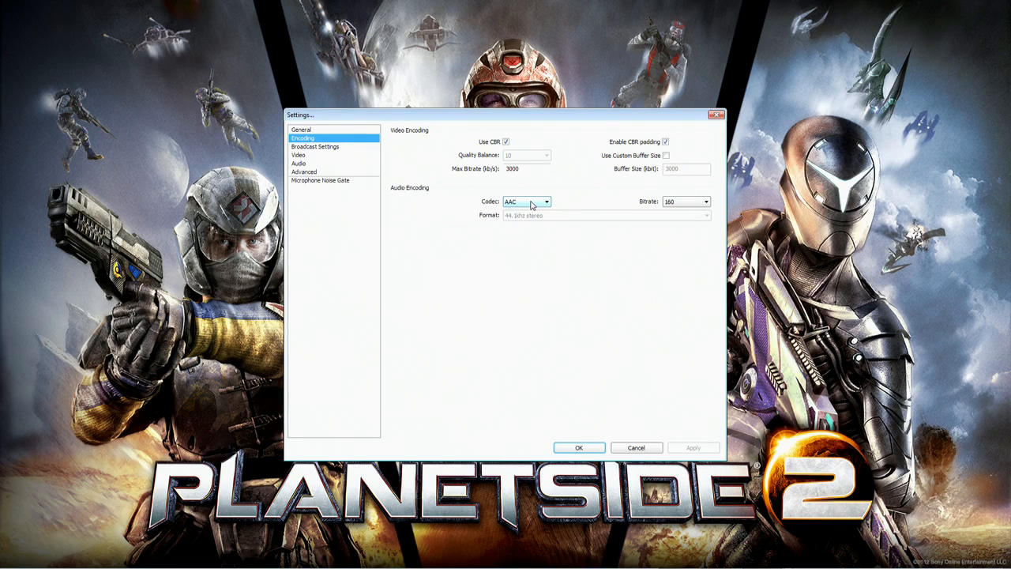
# - Set the audio encoding bitrate to 160
pyautogui.click(676, 206)
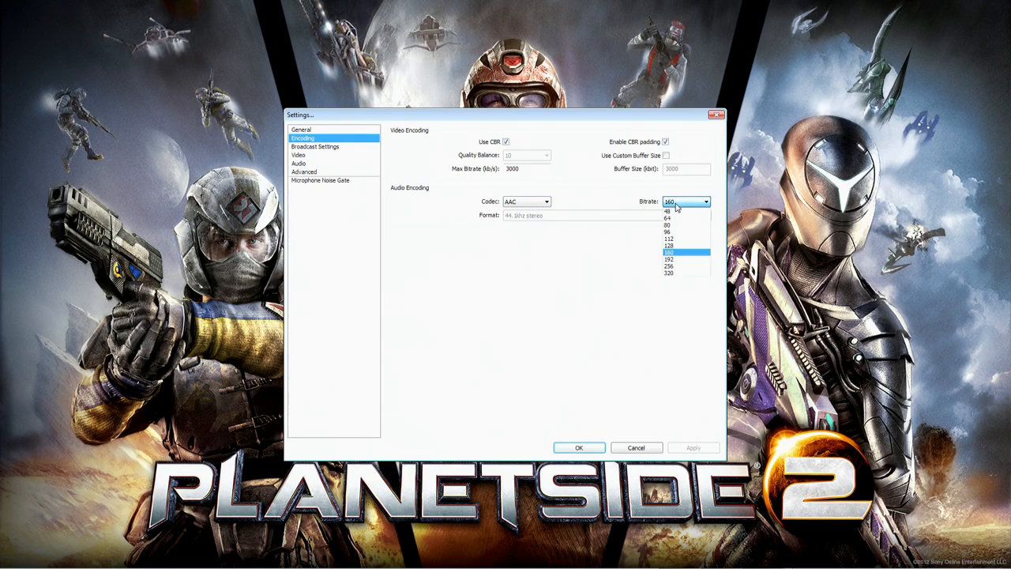
pyautogui.click(676, 206)
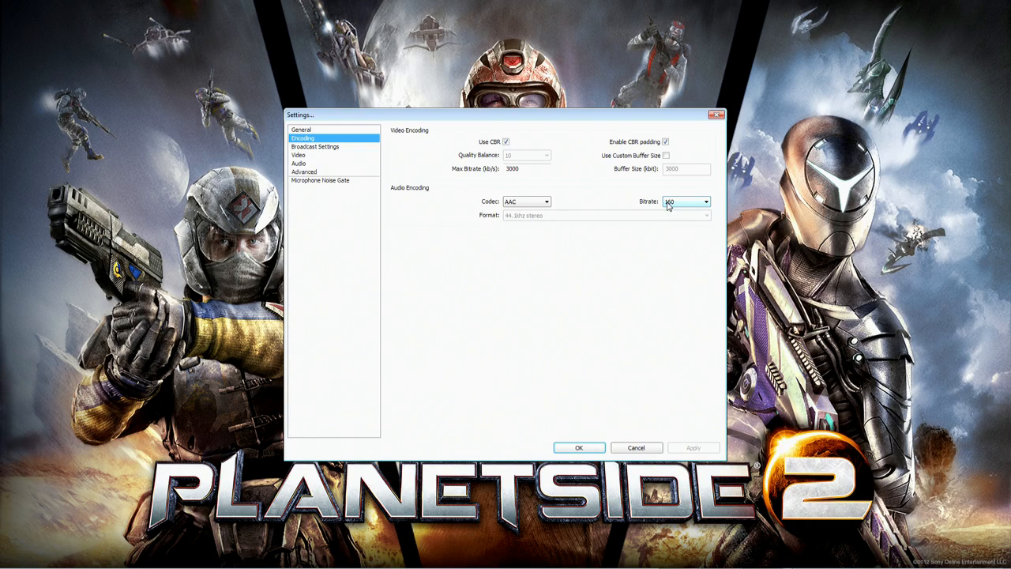
pyautogui.click(675, 206)
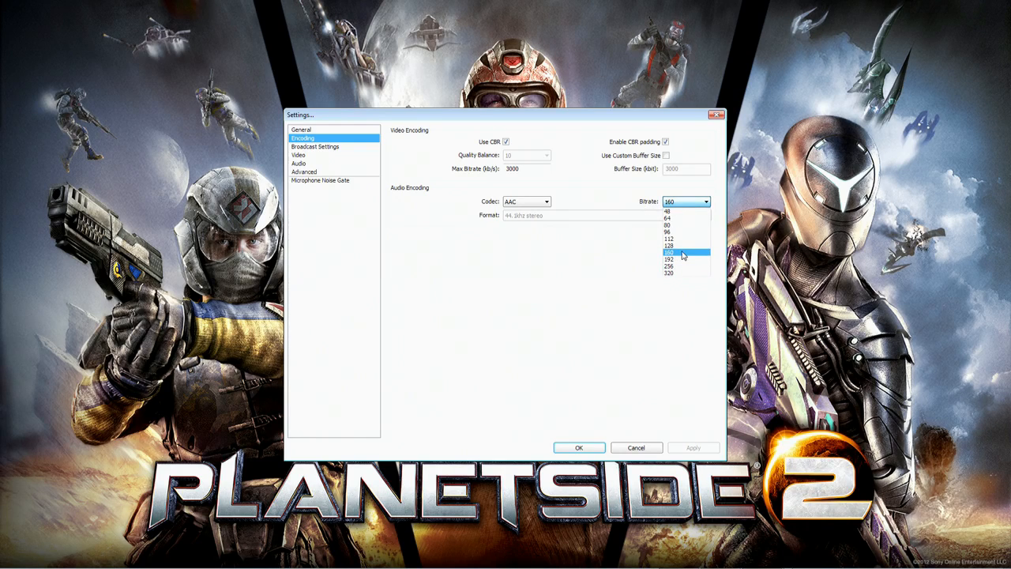
pyautogui.click(683, 252)
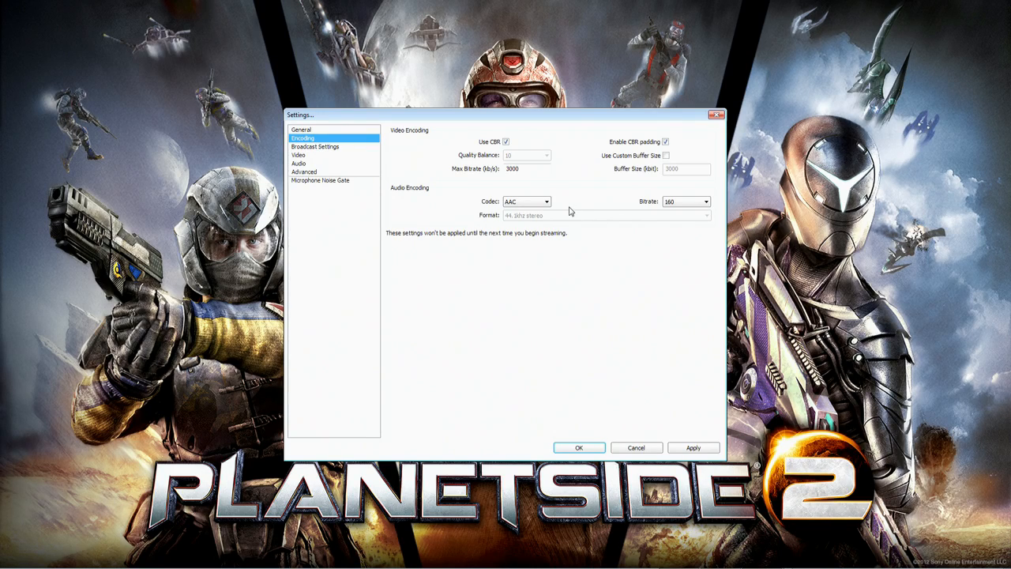
# - Open the broadcast settings and examine the available modes and streaming services
pyautogui.click(338, 149)
pyautogui.click(534, 324)
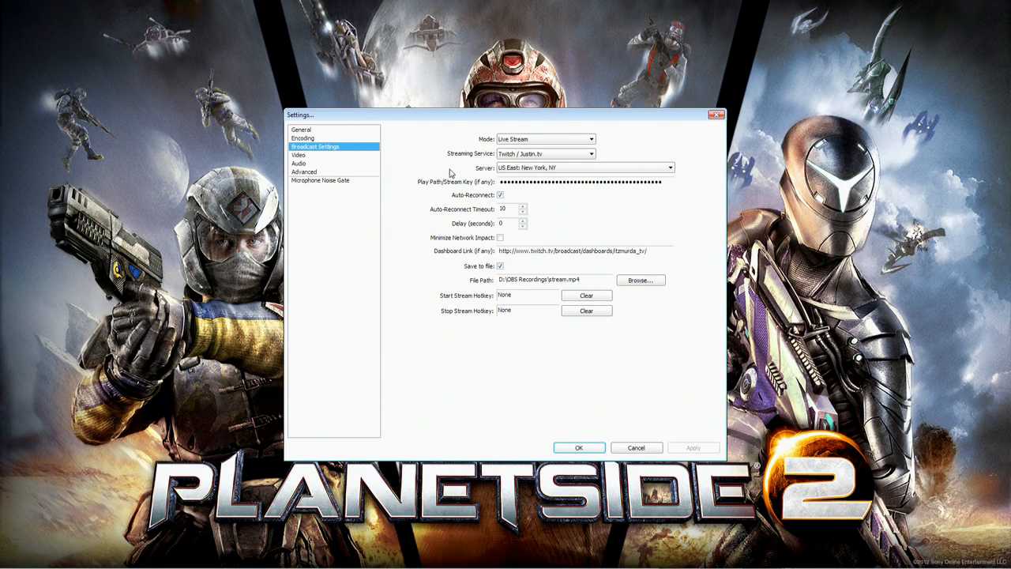
pyautogui.click(519, 142)
pyautogui.click(519, 142)
pyautogui.click(520, 141)
pyautogui.click(522, 139)
pyautogui.click(538, 155)
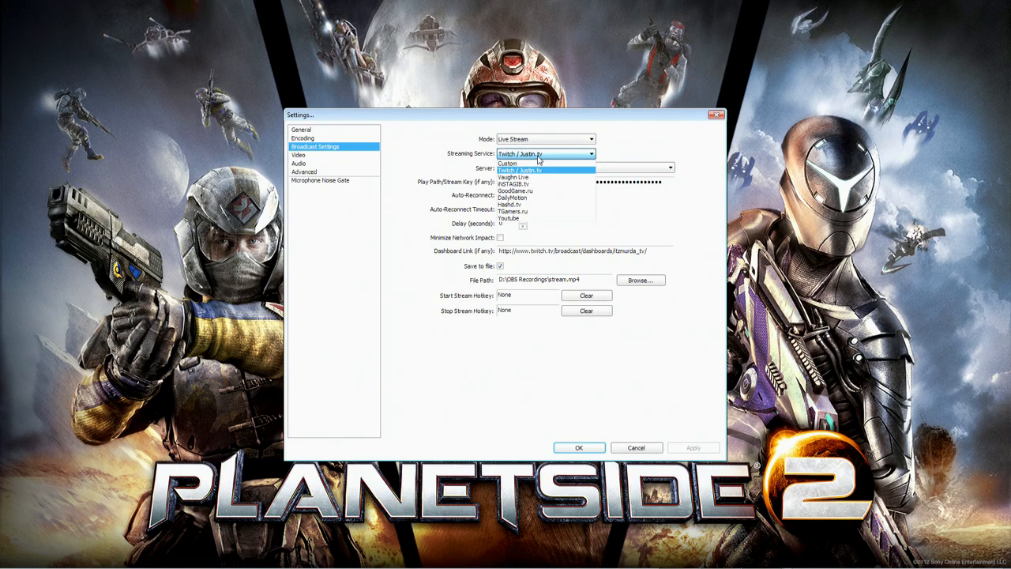
pyautogui.click(536, 156)
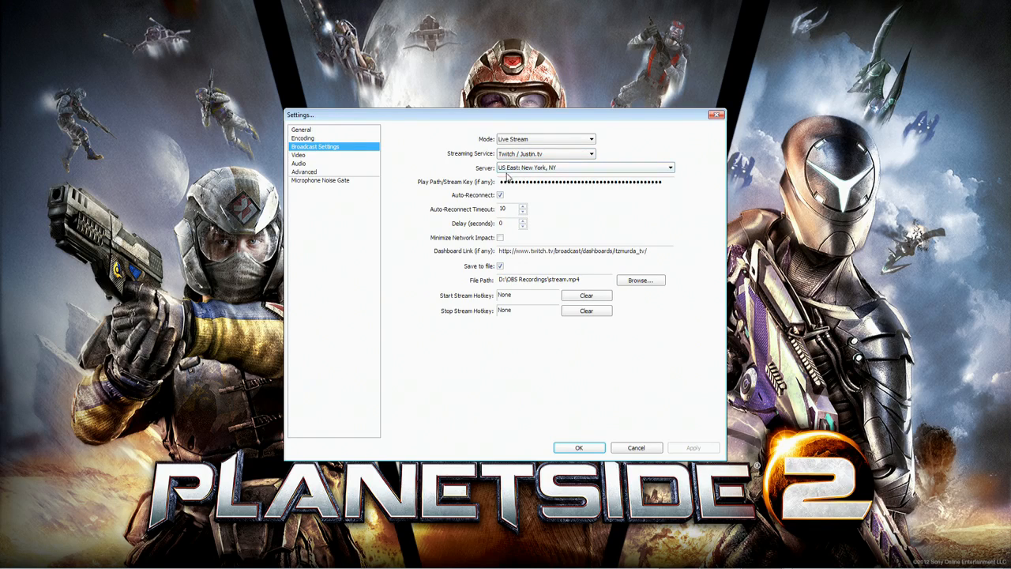
# - Examine the available streaming servers and compare their latencies in the TwitchTV Ingest Latency Checker, closing the interrupting Steam chat
pyautogui.click(511, 170)
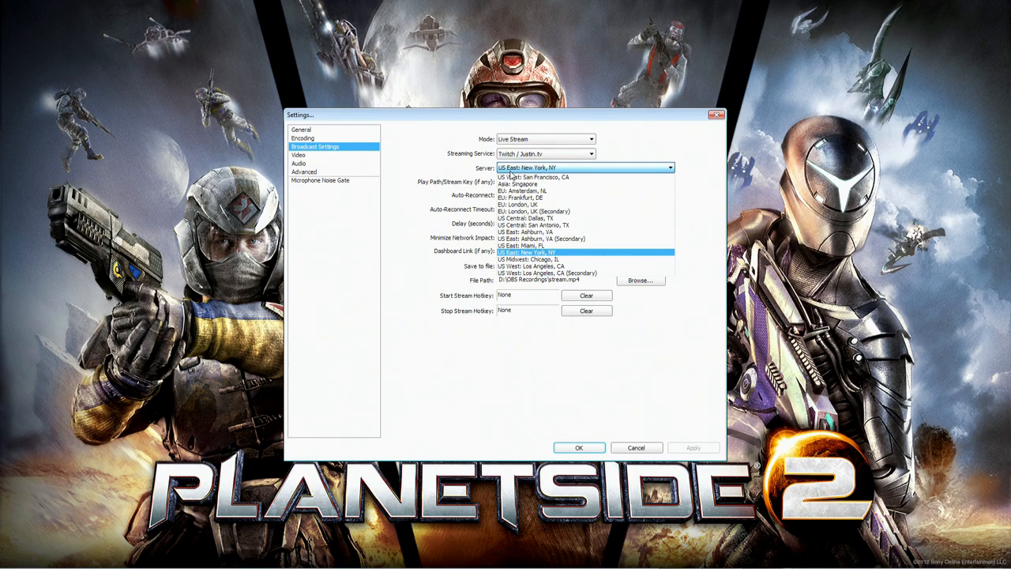
pyautogui.click(510, 170)
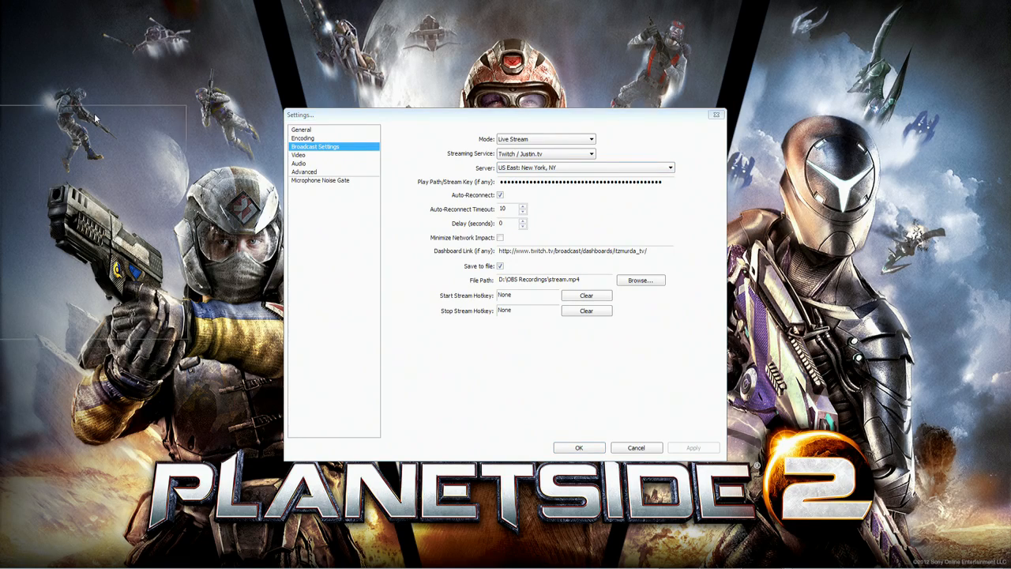
pyautogui.hotkey('alt', 'Tab')
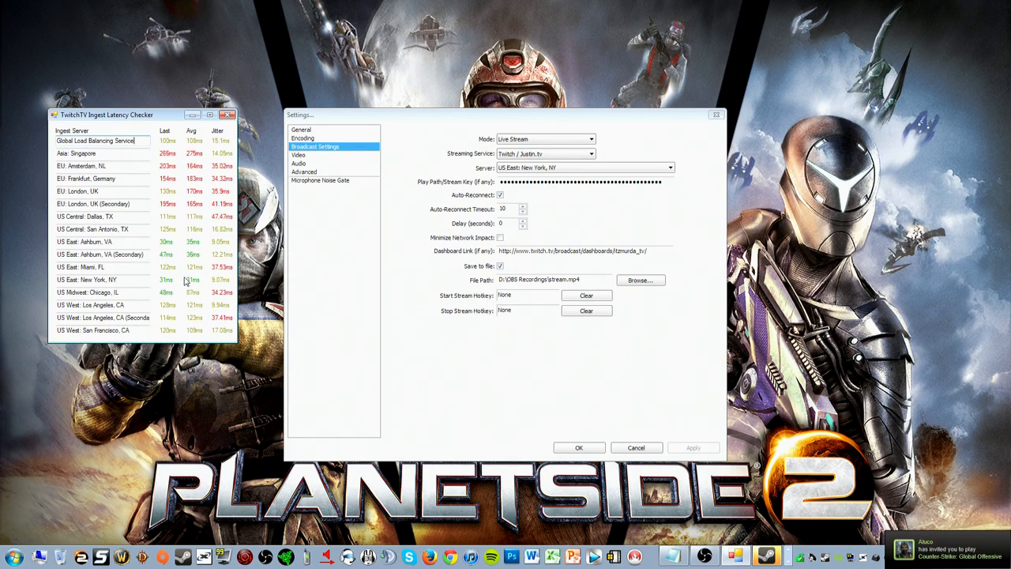
pyautogui.click(764, 553)
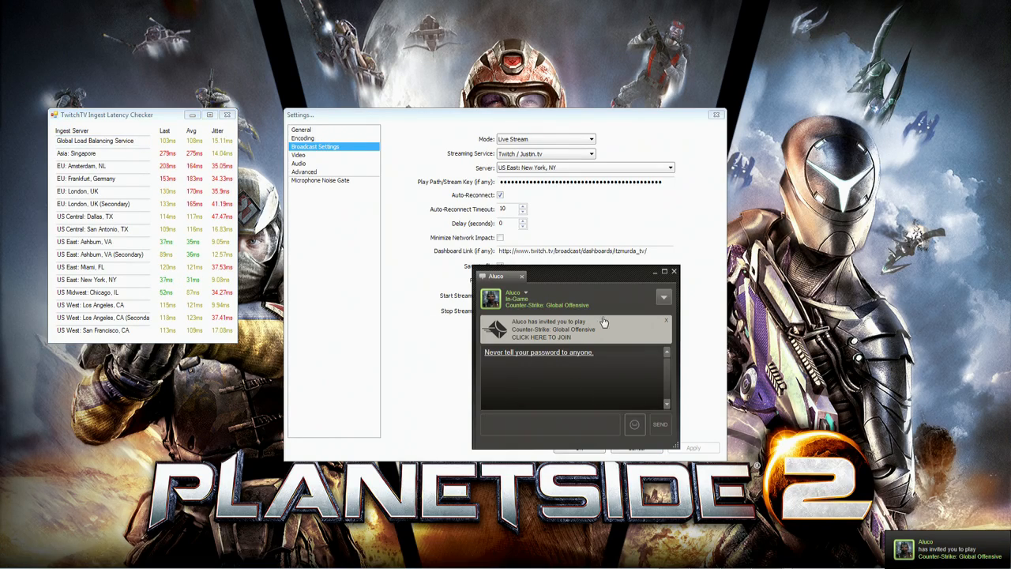
pyautogui.click(673, 271)
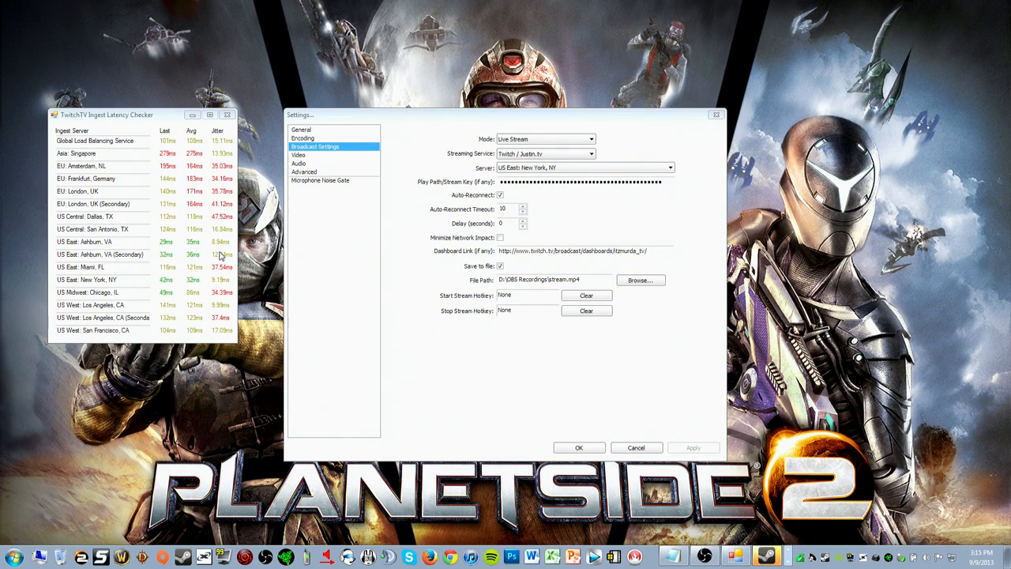
pyautogui.click(156, 120)
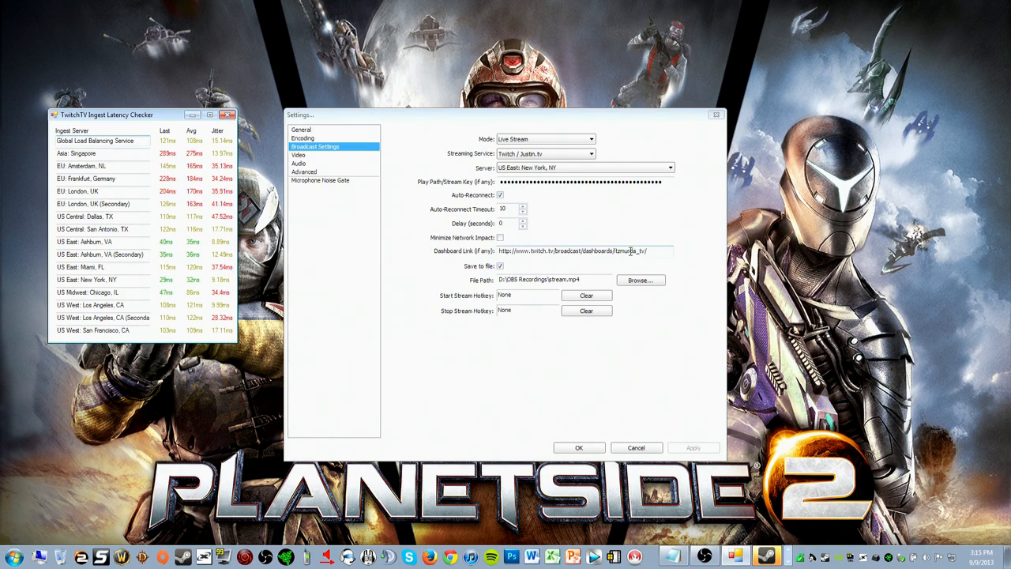
# - Reopen the broadcast settings, switch the mode to File Output Only to examine its options, and return it to Live Stream
pyautogui.click(563, 447)
pyautogui.click(544, 366)
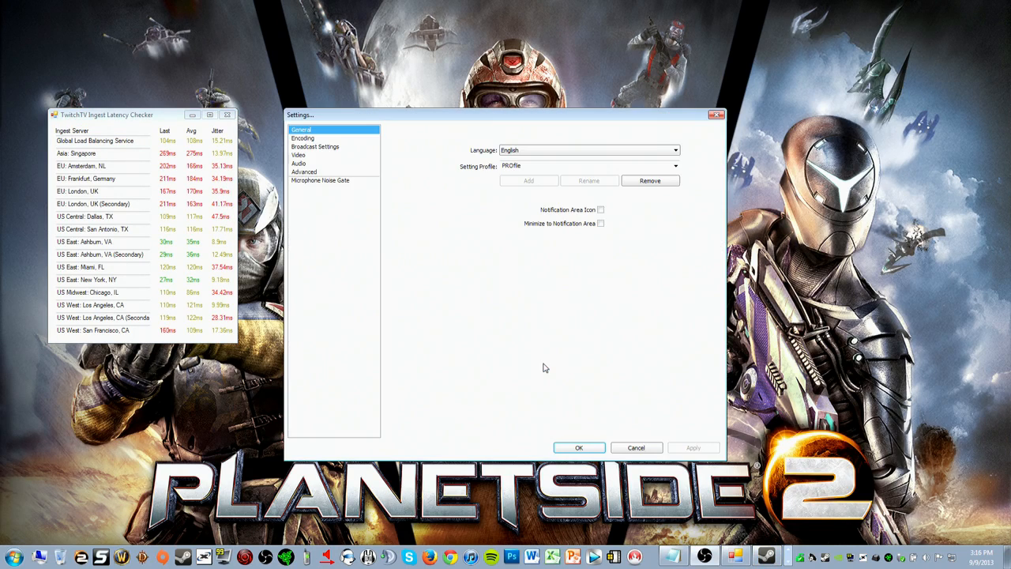
pyautogui.click(315, 147)
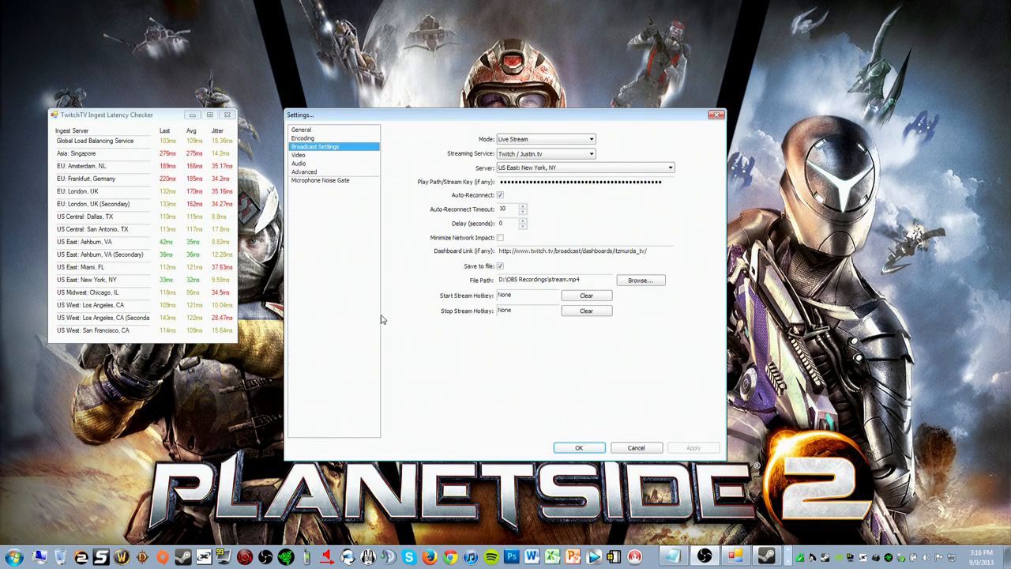
pyautogui.click(545, 140)
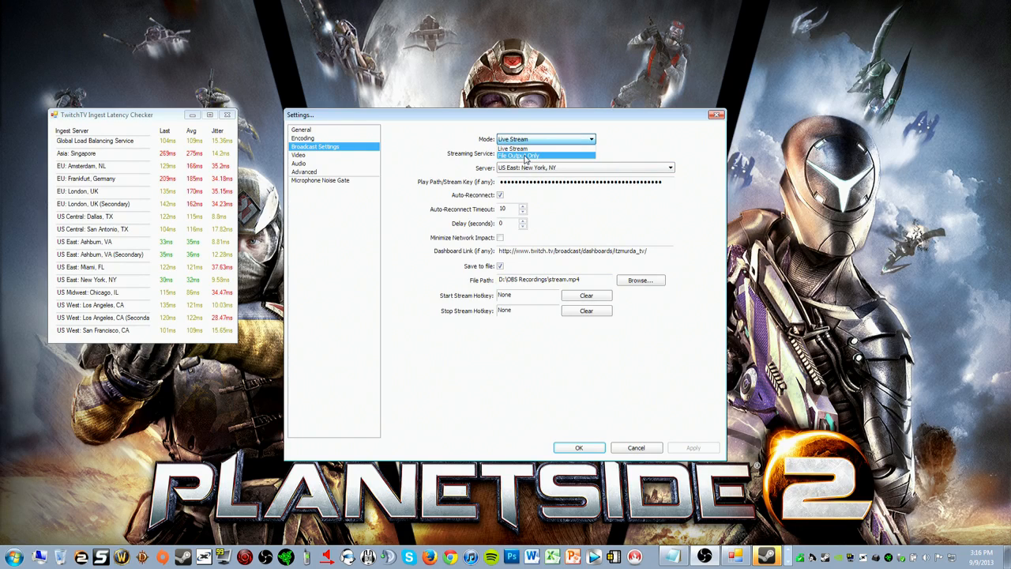
pyautogui.click(526, 155)
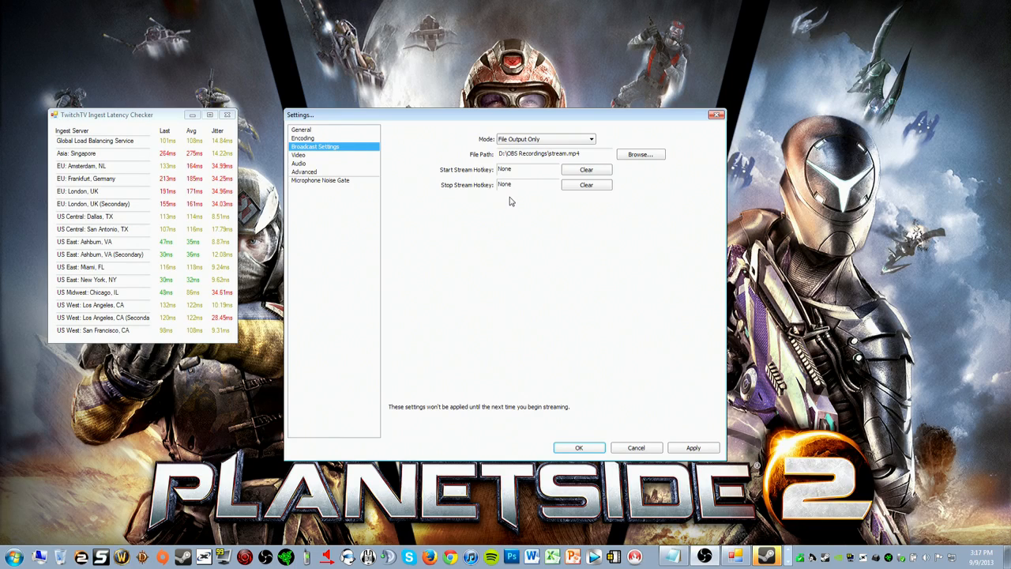
pyautogui.click(550, 142)
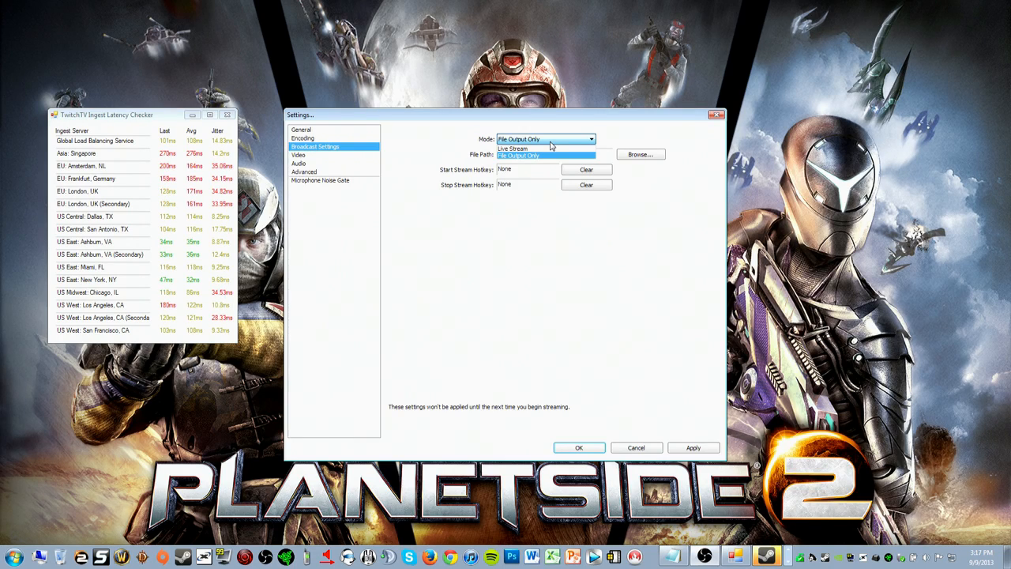
pyautogui.click(550, 143)
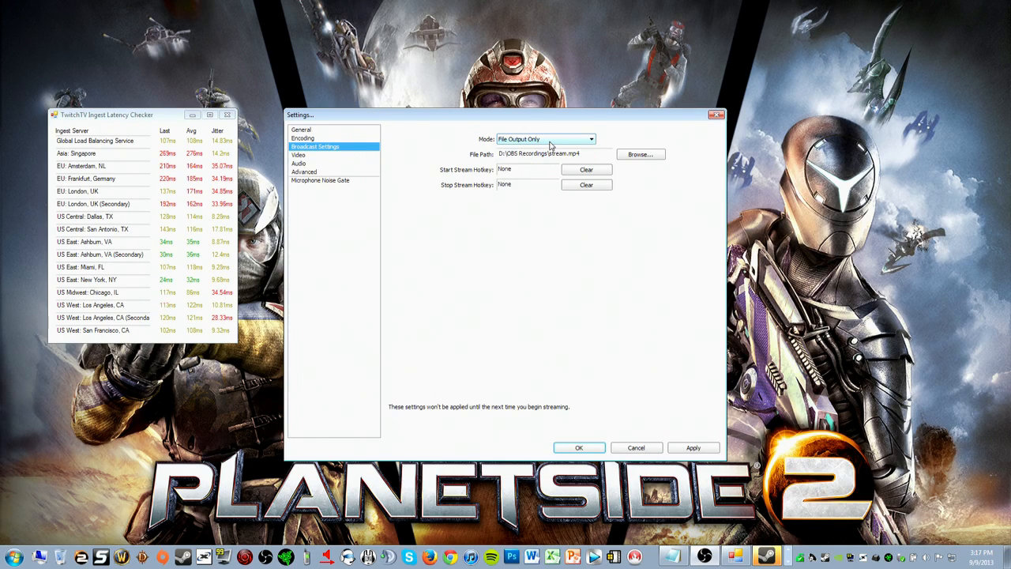
pyautogui.click(550, 141)
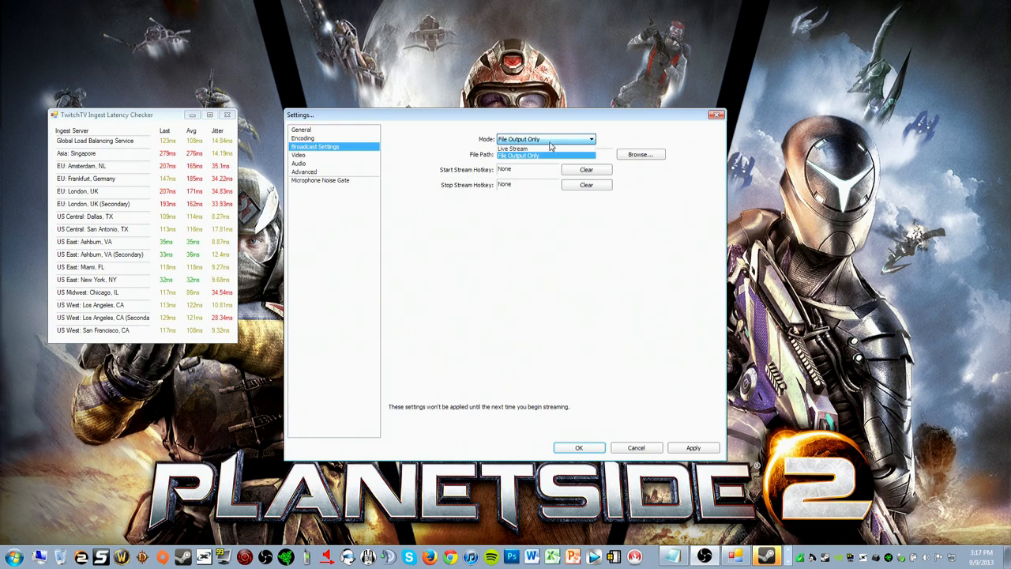
pyautogui.click(541, 156)
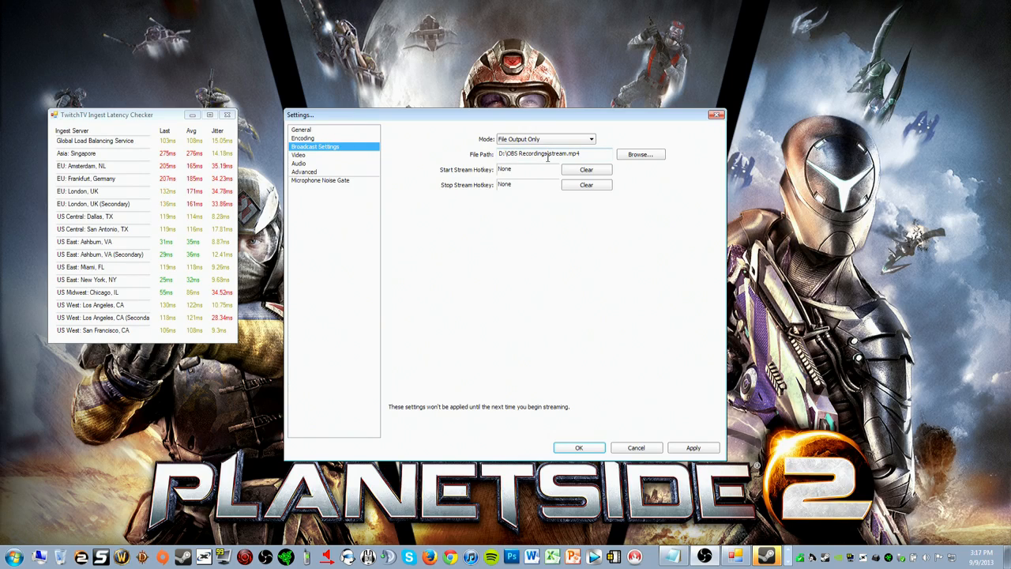
pyautogui.click(545, 141)
pyautogui.click(542, 149)
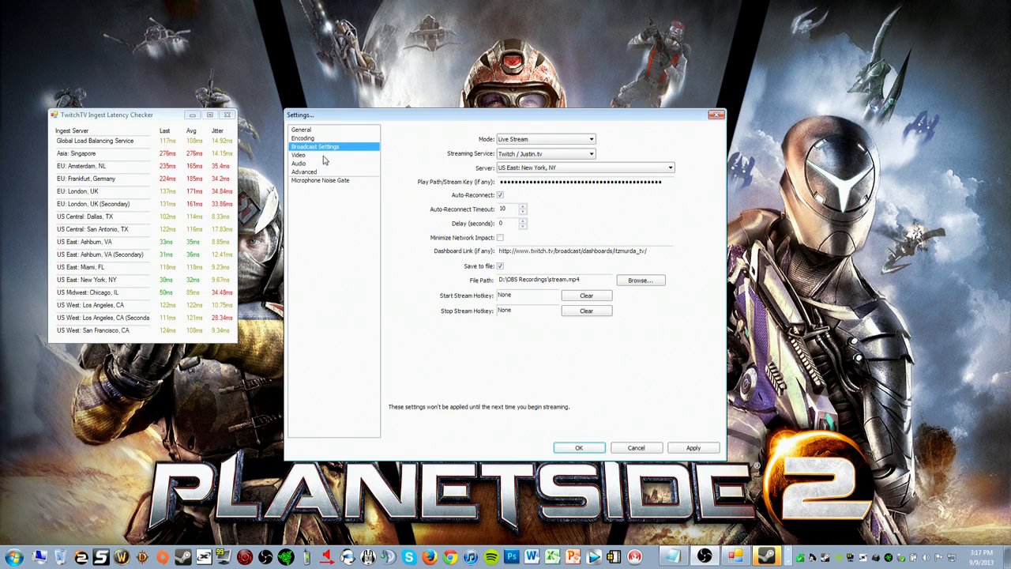
# - Open the video settings and examine the resolution downscale choices, keeping None (1280x720)
pyautogui.click(326, 155)
pyautogui.click(514, 324)
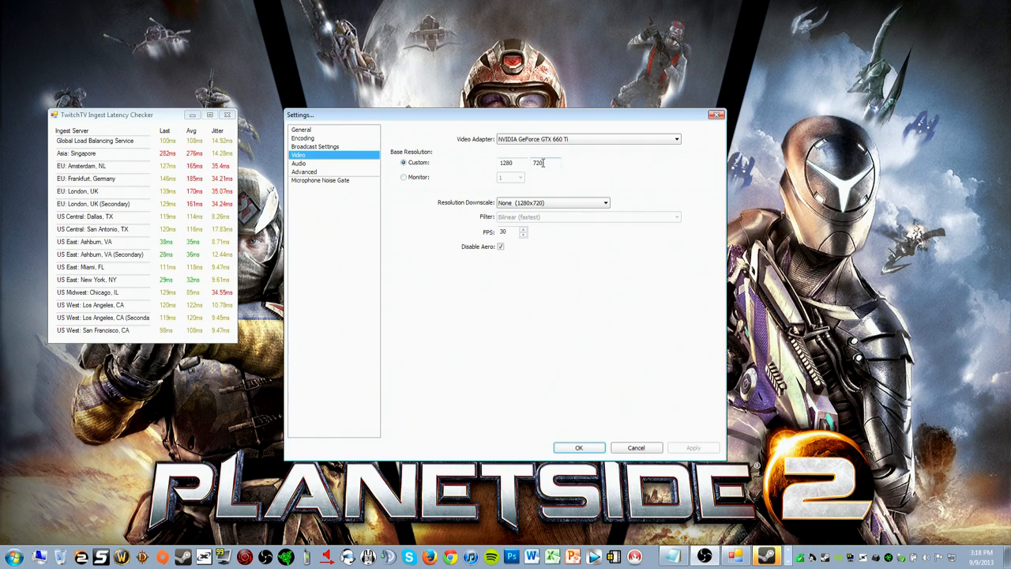
pyautogui.click(522, 204)
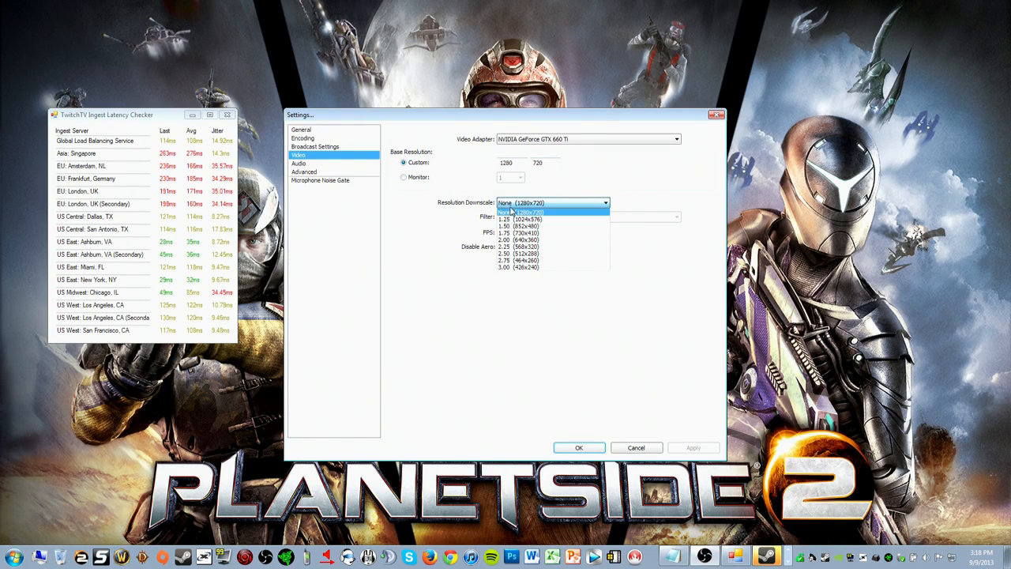
pyautogui.click(524, 210)
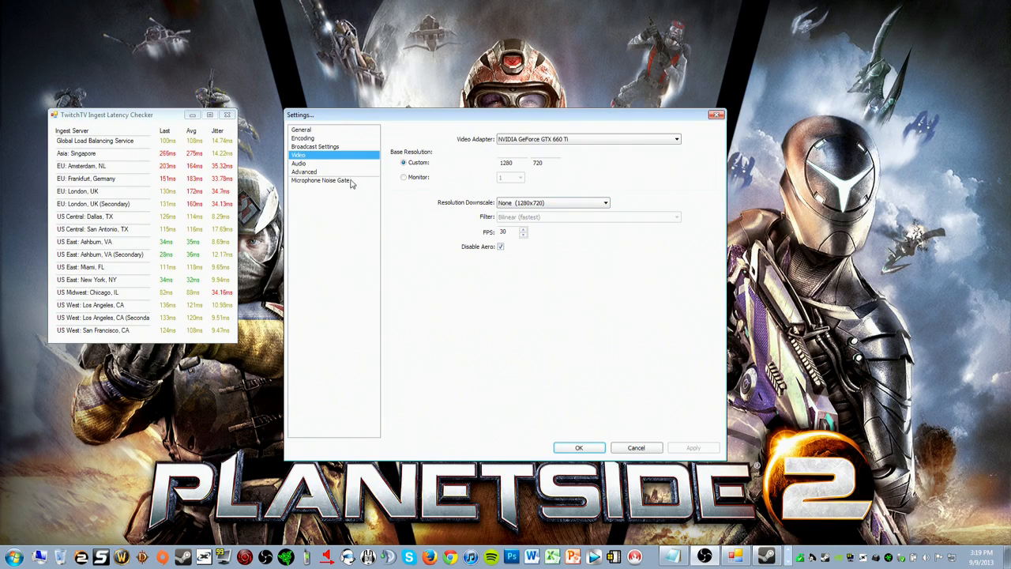
pyautogui.click(317, 164)
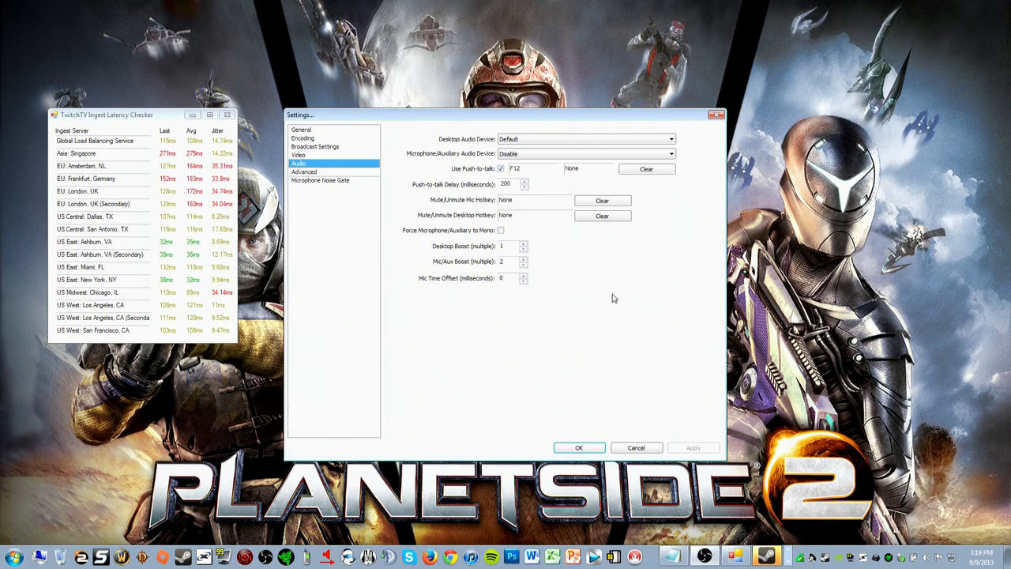
pyautogui.click(514, 156)
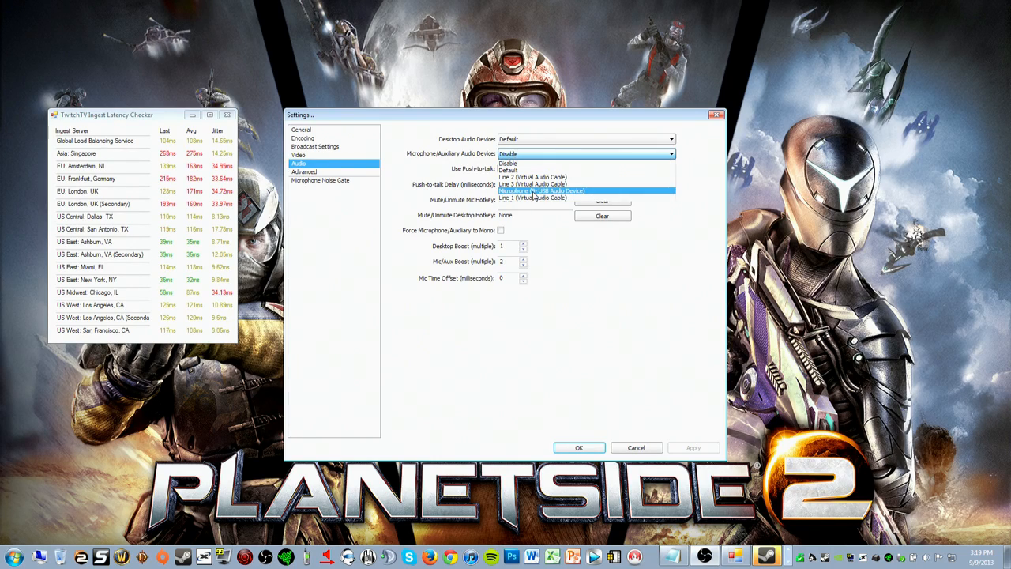
pyautogui.click(535, 190)
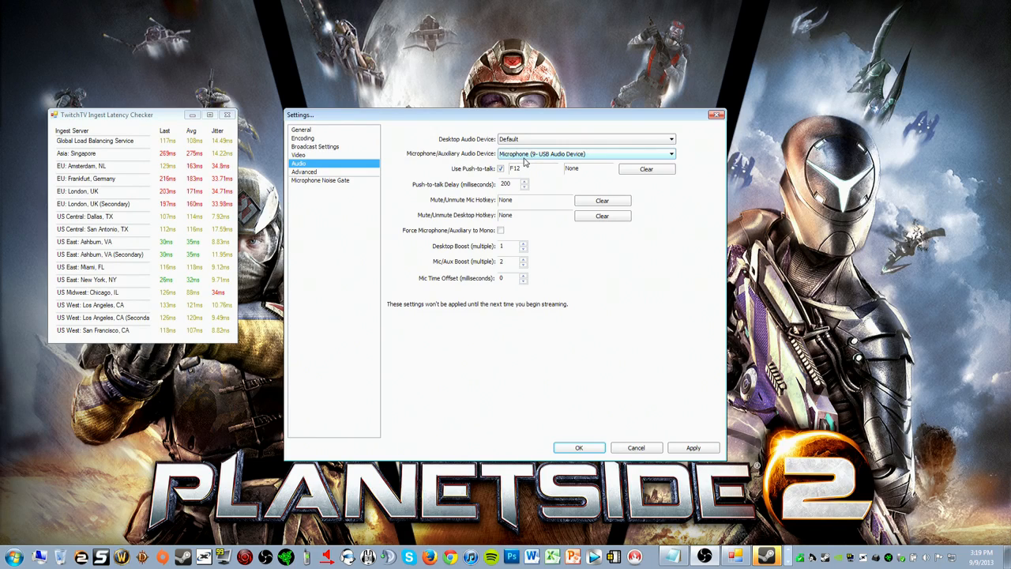
pyautogui.click(524, 157)
pyautogui.click(525, 158)
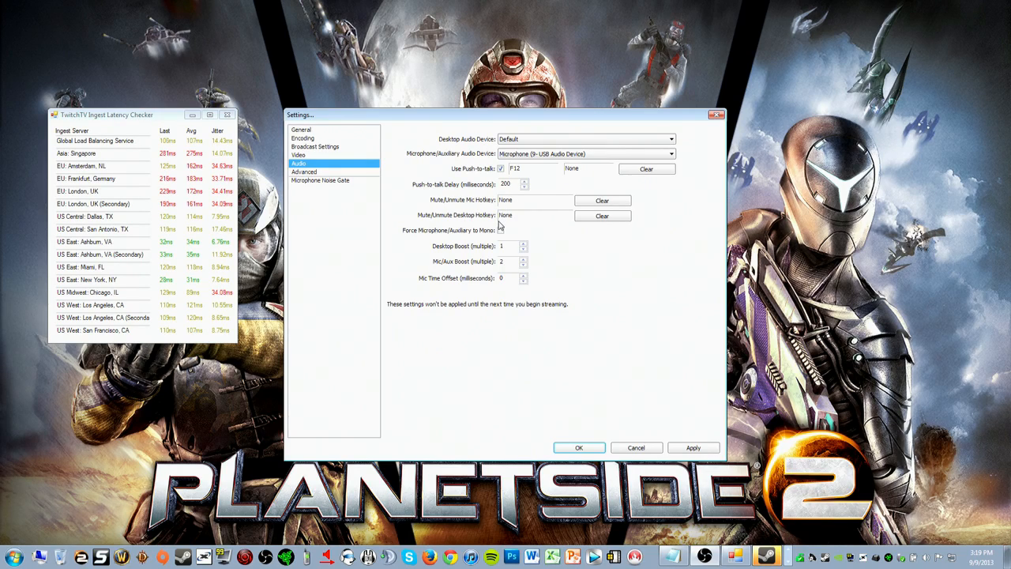
pyautogui.click(640, 447)
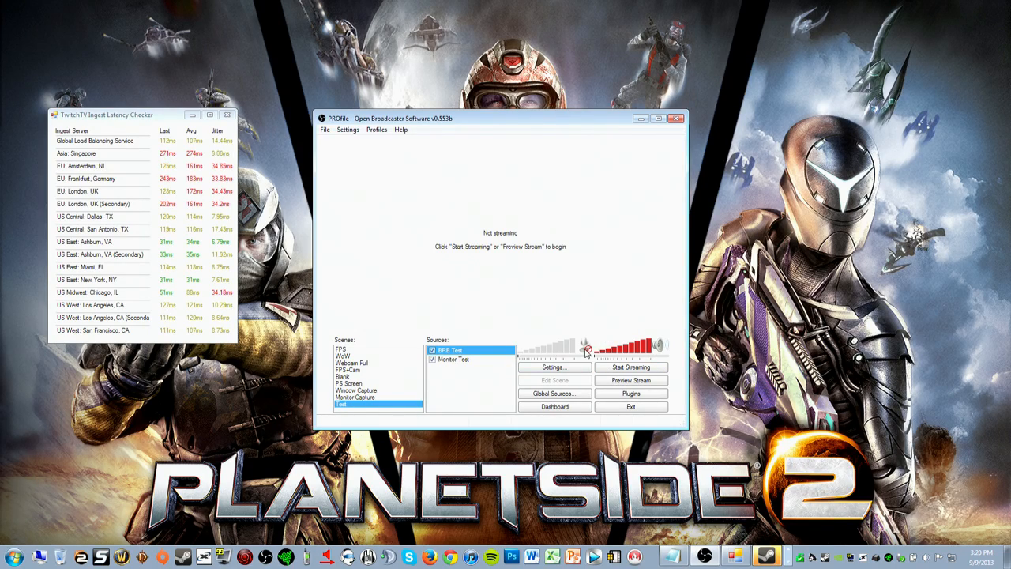
# - Set the microphone/auxiliary audio device to Microphone (9- USB Audio Device), save the settings, and try the microphone's mute and volume controls
pyautogui.click(582, 368)
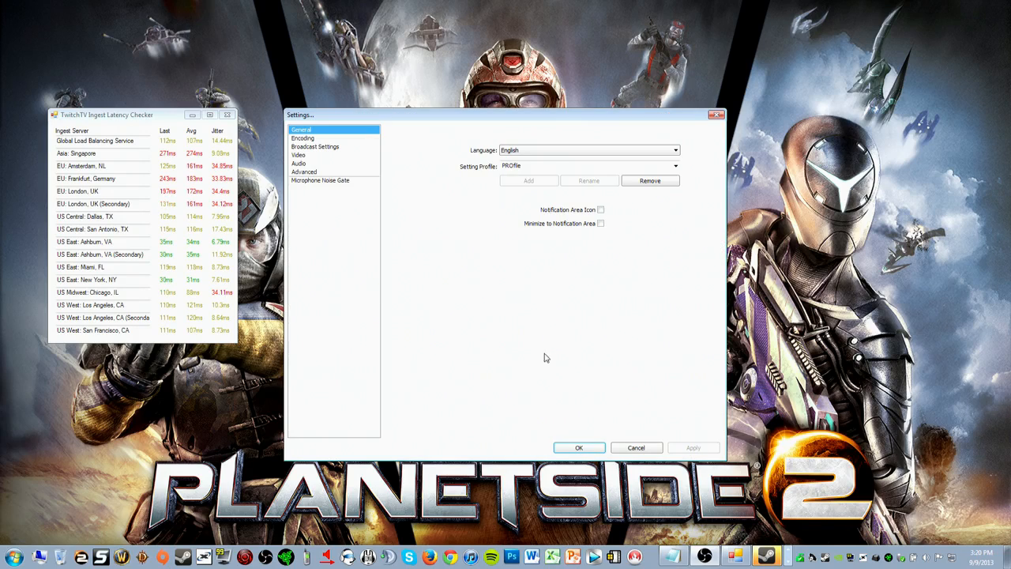
pyautogui.click(338, 164)
pyautogui.click(533, 153)
pyautogui.click(534, 194)
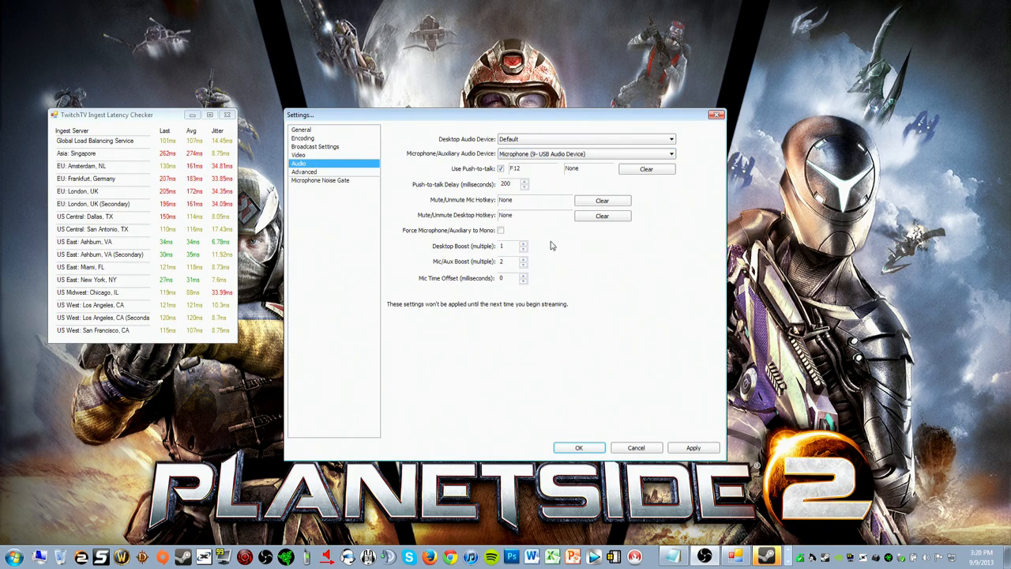
pyautogui.click(579, 446)
pyautogui.click(584, 345)
pyautogui.click(584, 346)
pyautogui.moveTo(574, 347); pyautogui.dragTo(600, 357)
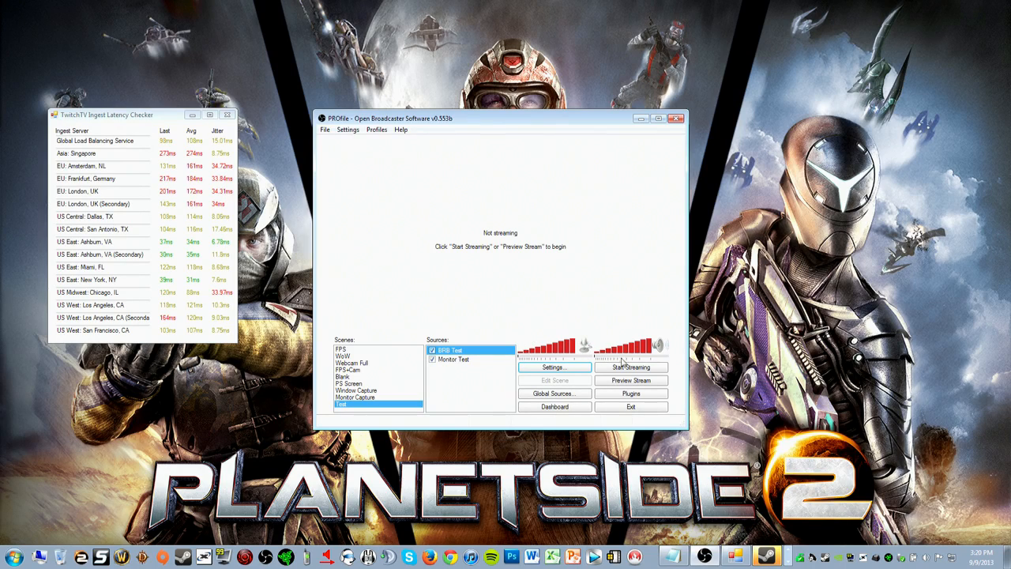
# - Reopen the audio settings, set the microphone/auxiliary audio device to Disable, and apply the change
pyautogui.click(560, 368)
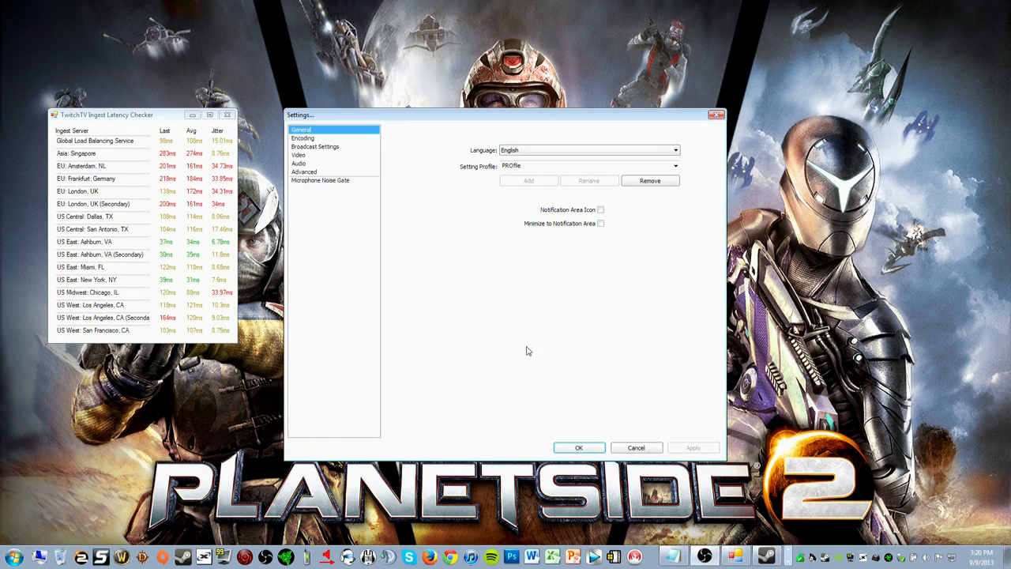
pyautogui.click(345, 148)
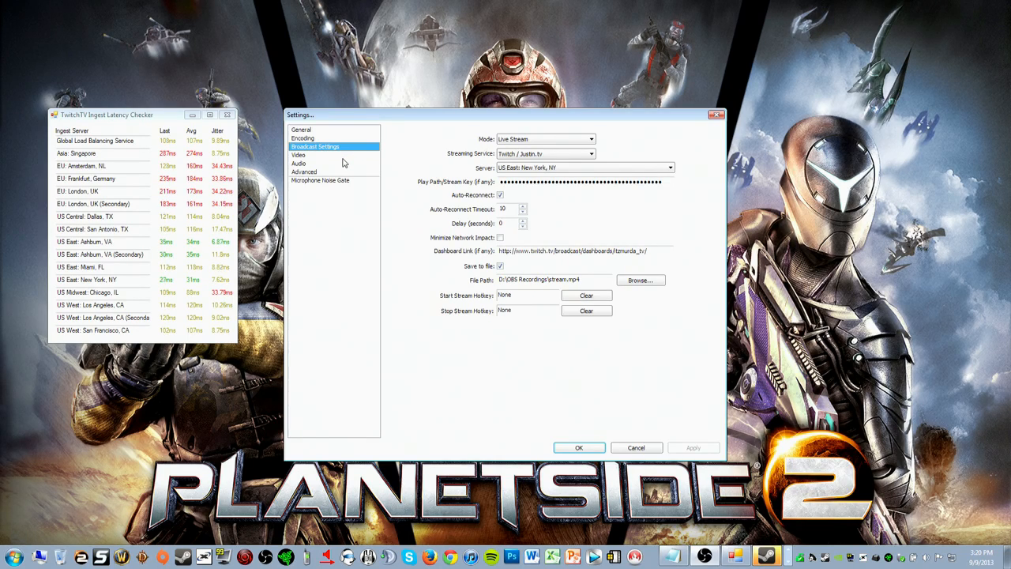
pyautogui.click(343, 156)
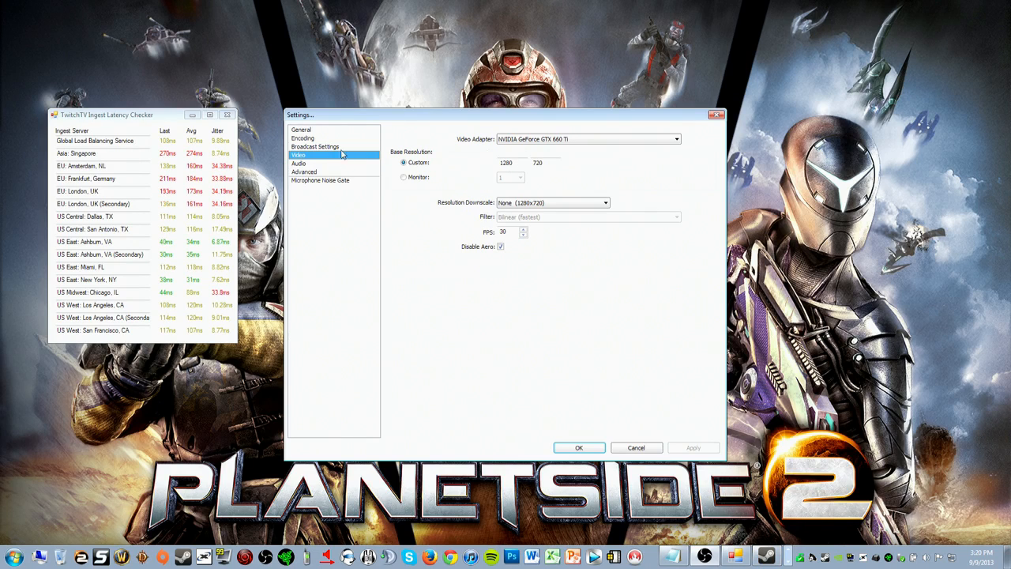
pyautogui.click(344, 147)
pyautogui.click(336, 164)
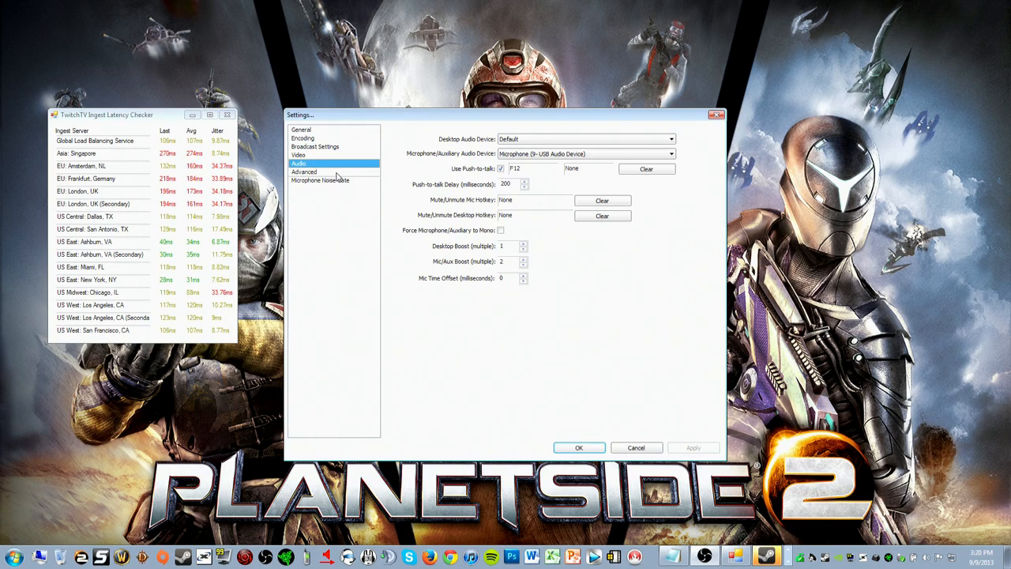
pyautogui.click(526, 155)
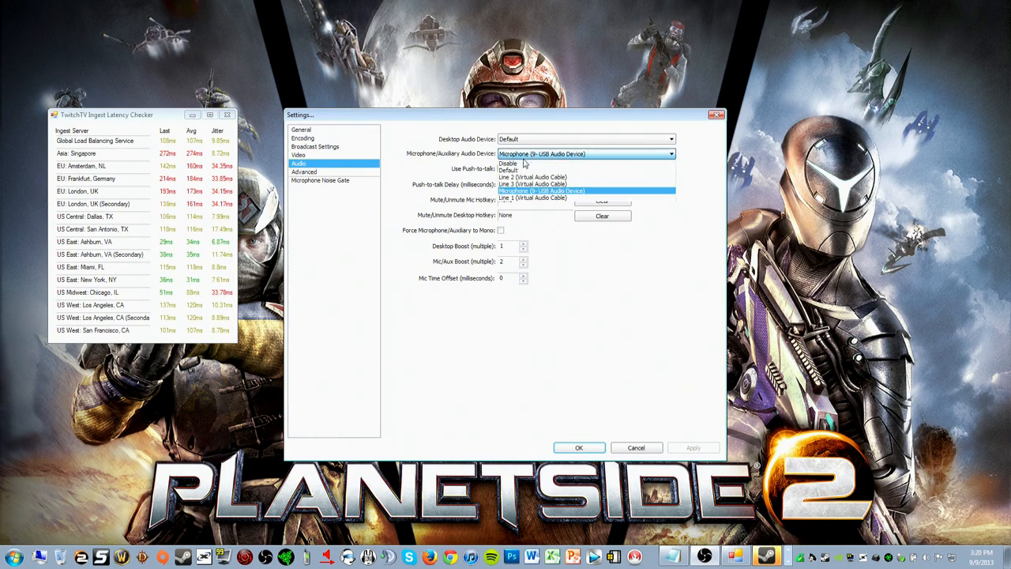
pyautogui.click(517, 163)
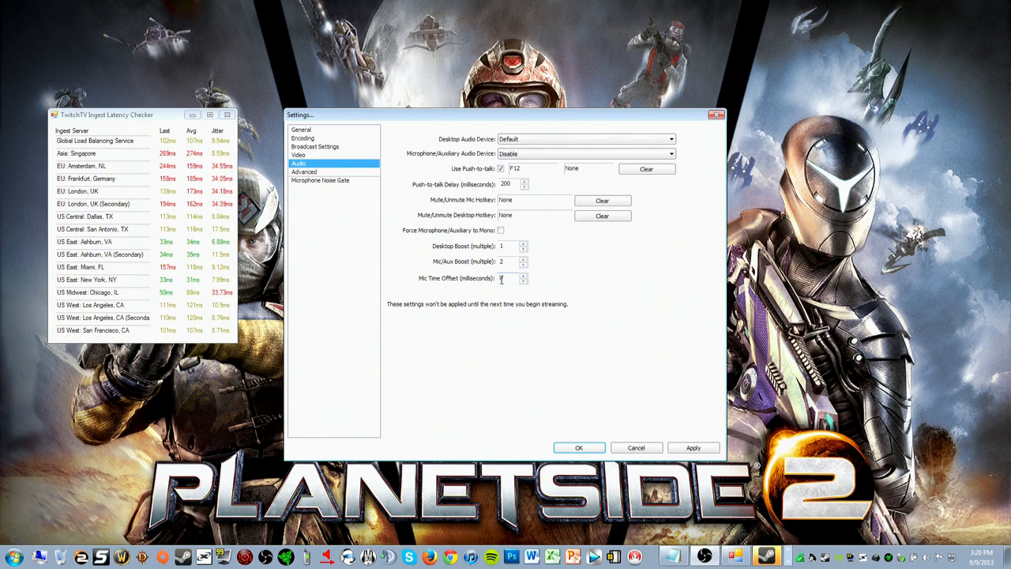
pyautogui.click(706, 448)
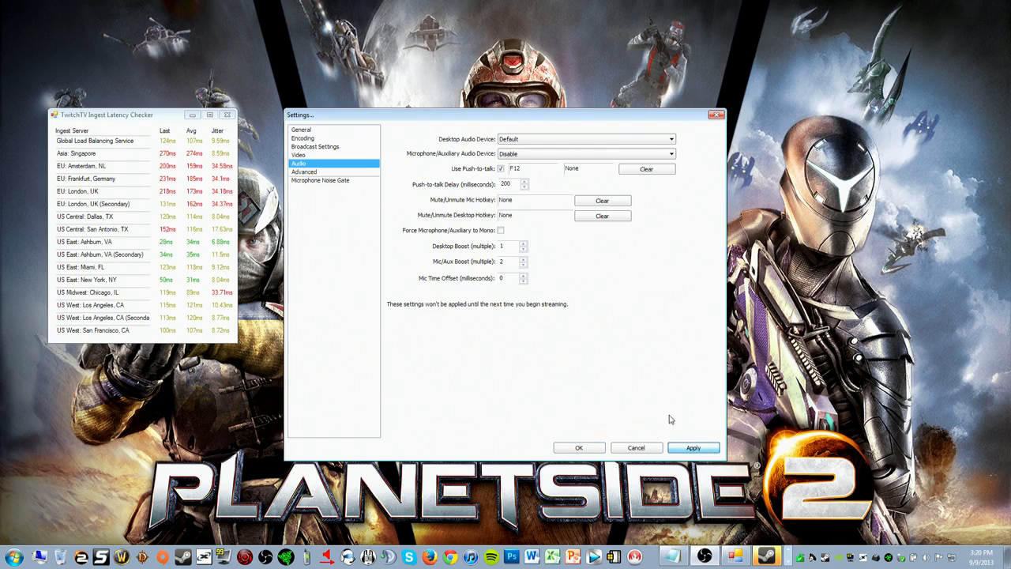
# - Open the advanced settings and examine the Process Priority Class choices, keeping High with multithreaded optimizations enabled
pyautogui.click(308, 172)
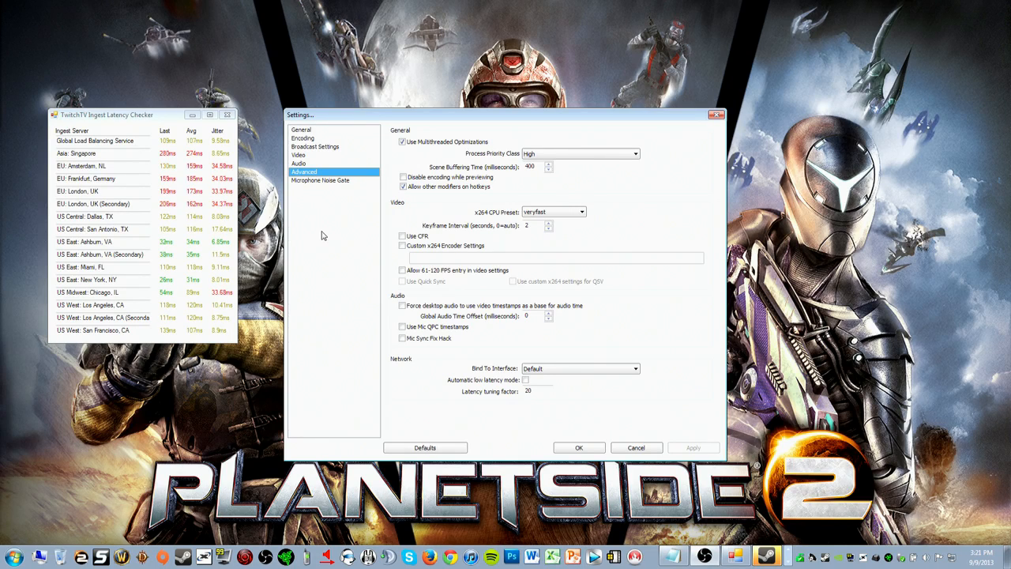
pyautogui.click(548, 155)
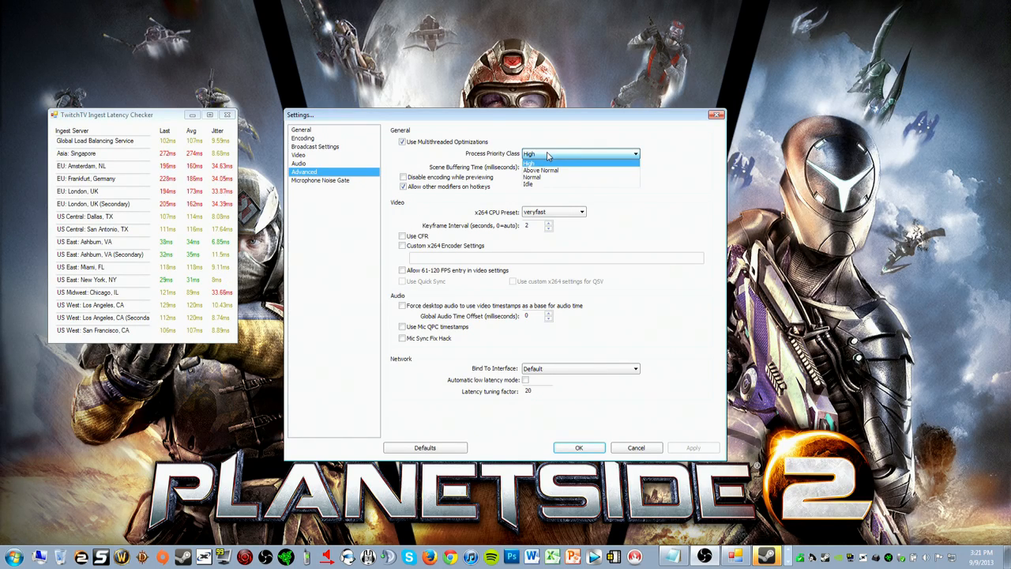
pyautogui.click(548, 154)
pyautogui.click(548, 155)
pyautogui.click(548, 156)
pyautogui.click(402, 142)
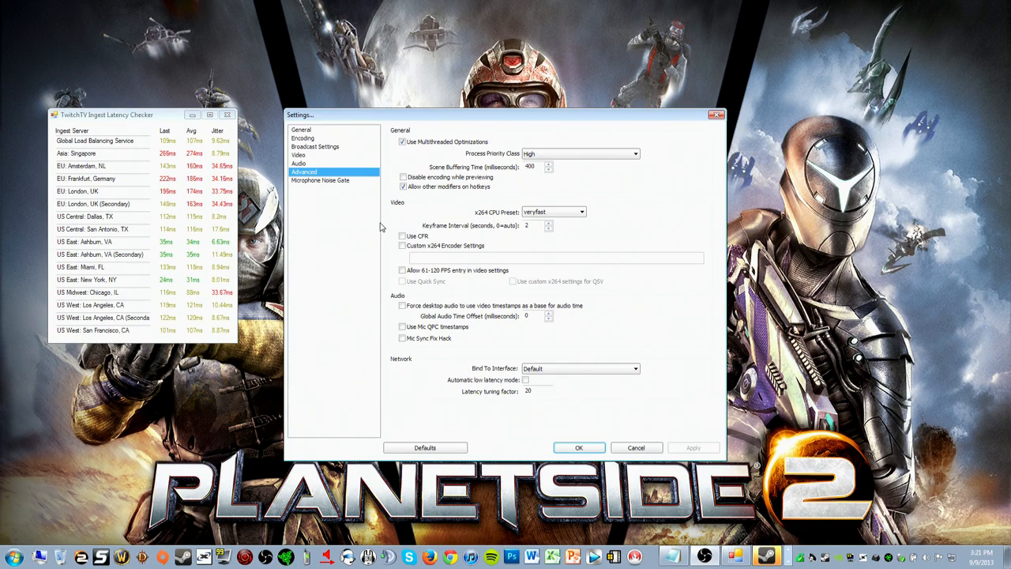
# - Examine the x264 CPU Preset choices from ultrafast to slower, keeping the preset at veryfast
pyautogui.click(547, 213)
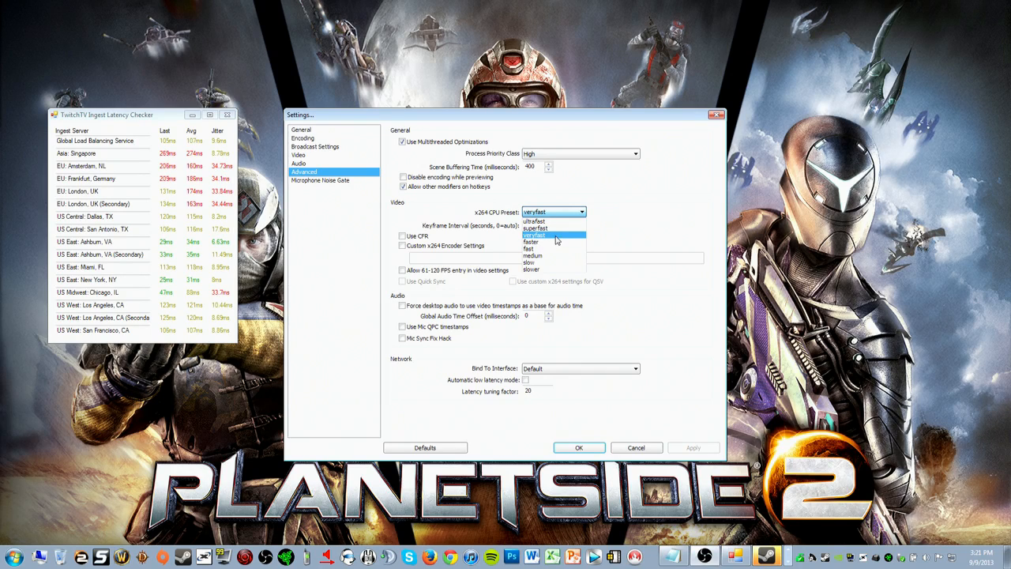
pyautogui.click(583, 216)
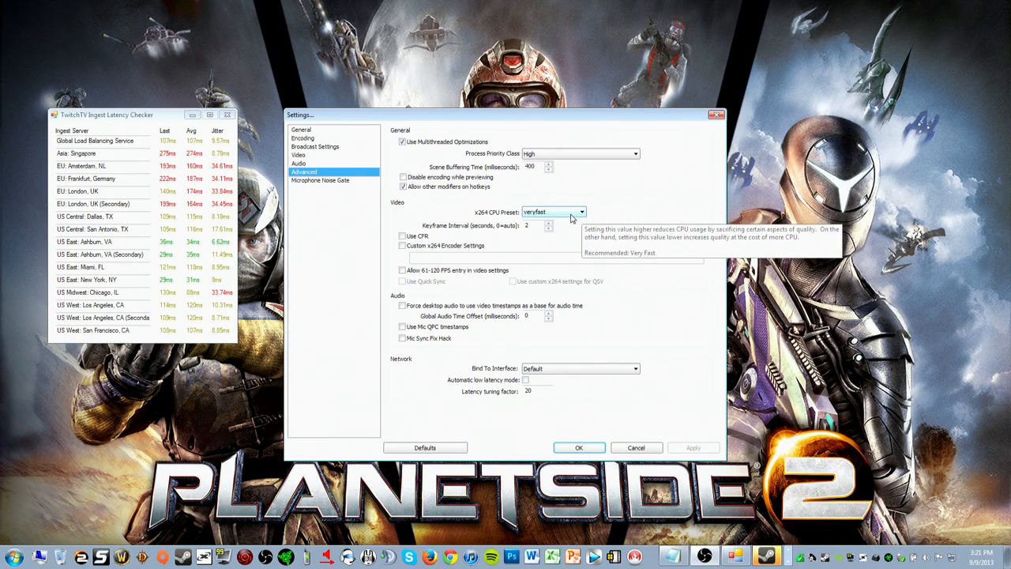
pyautogui.click(559, 215)
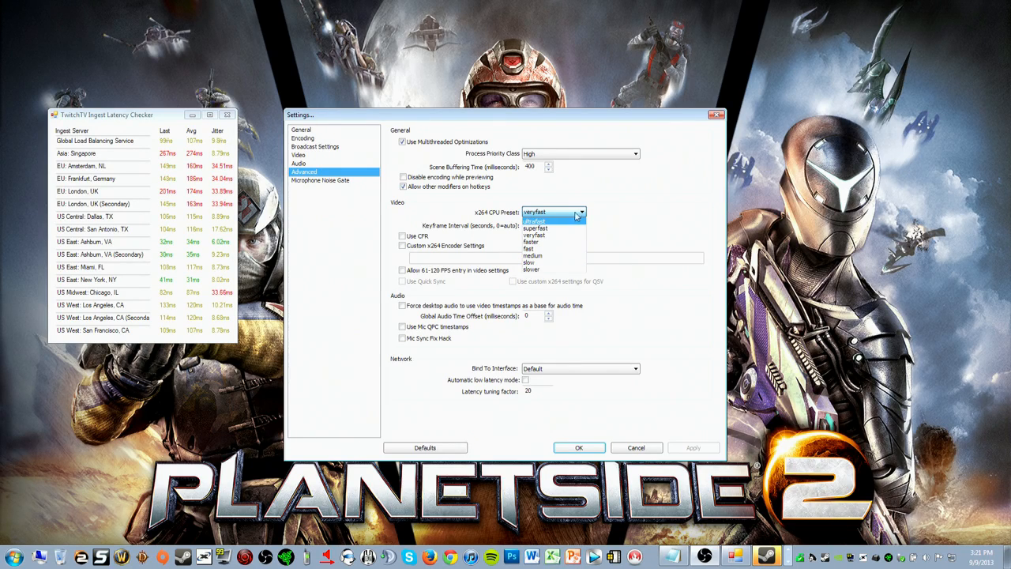
pyautogui.click(571, 212)
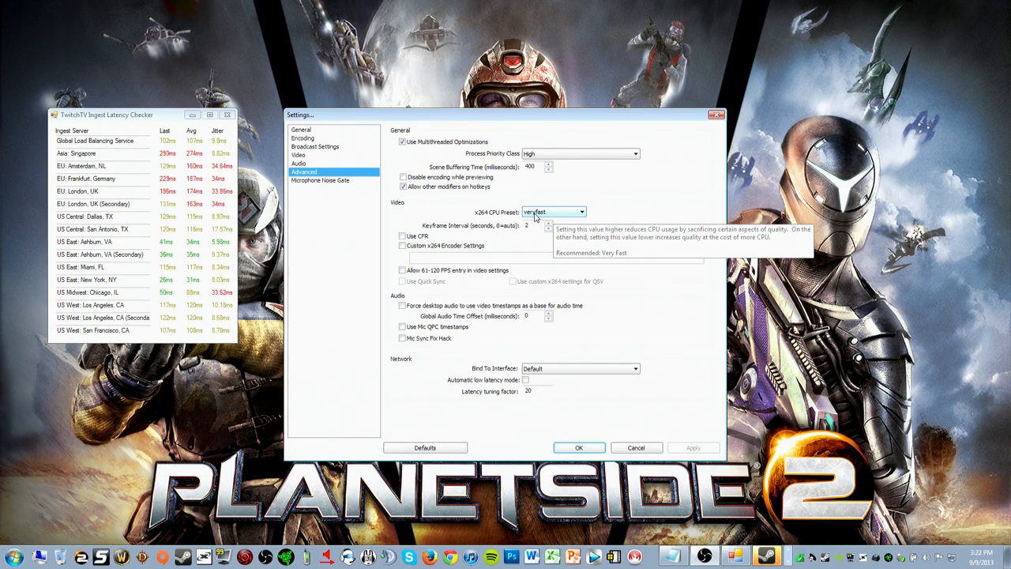
pyautogui.click(534, 215)
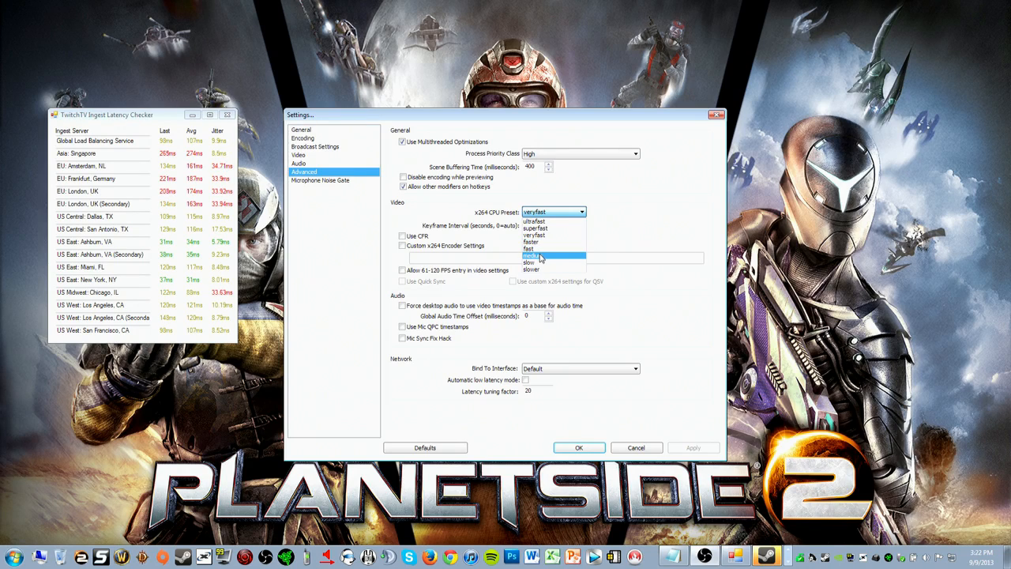
pyautogui.click(538, 213)
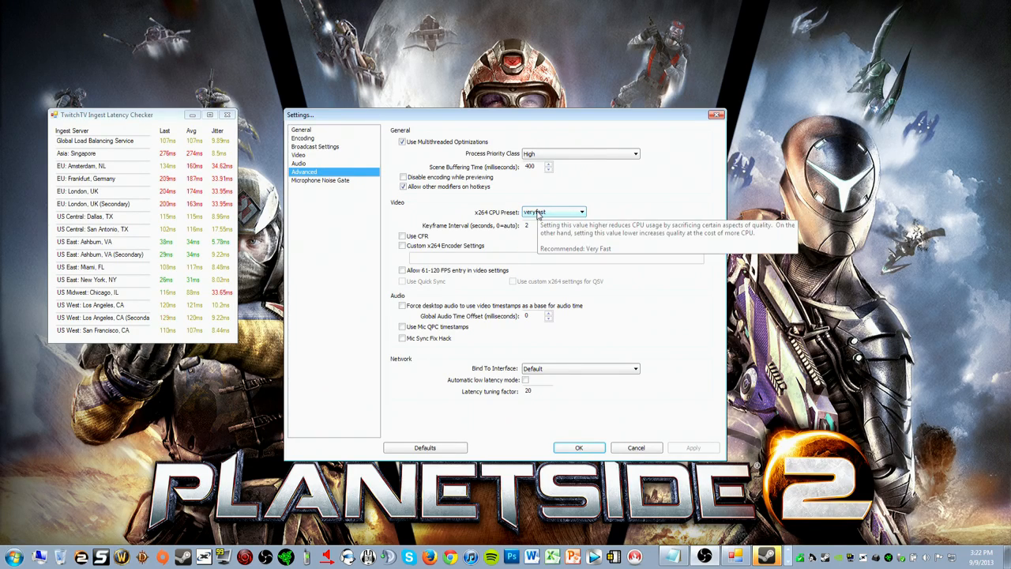
pyautogui.click(538, 214)
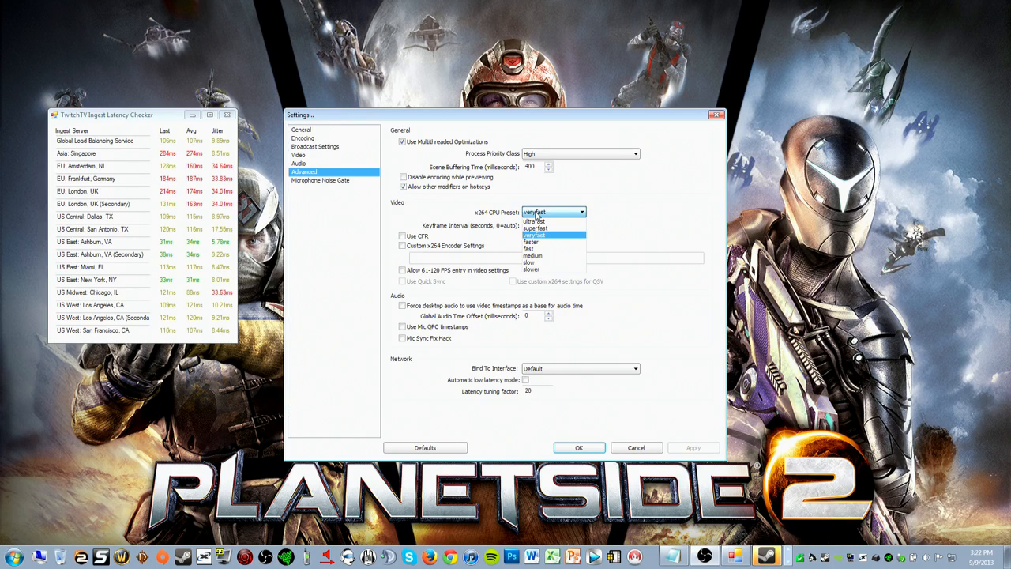
pyautogui.click(536, 214)
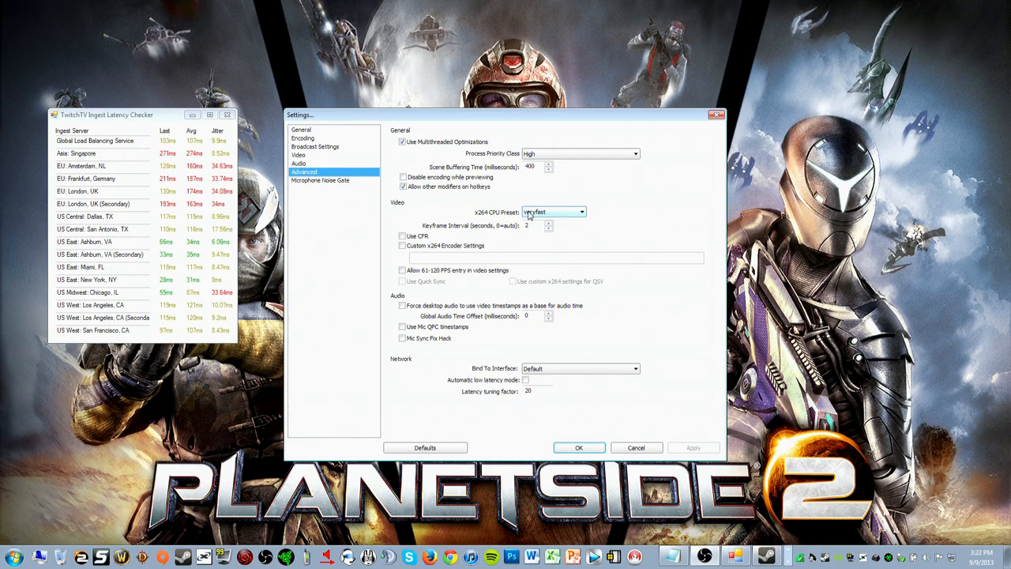
pyautogui.click(530, 214)
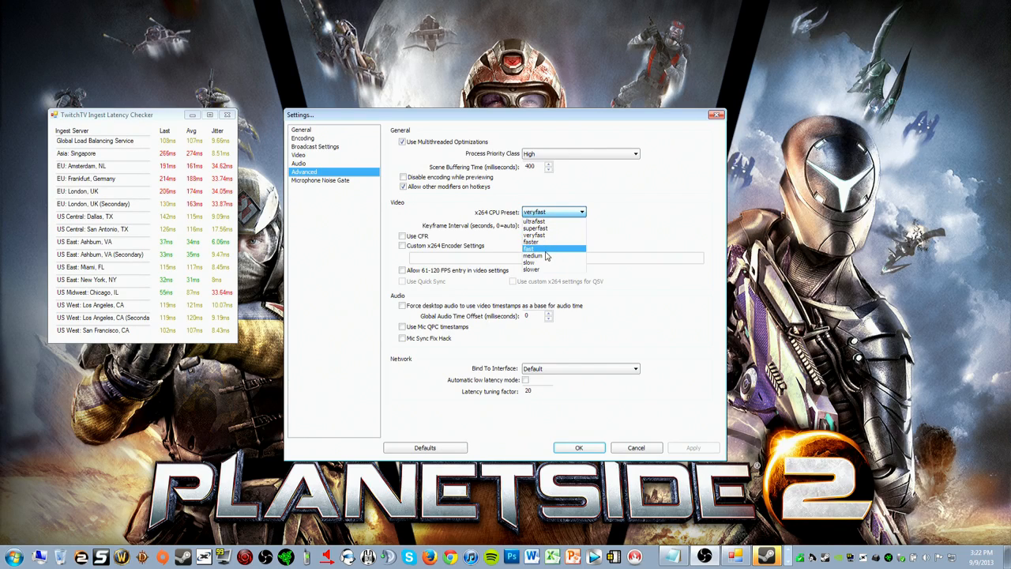
pyautogui.click(545, 215)
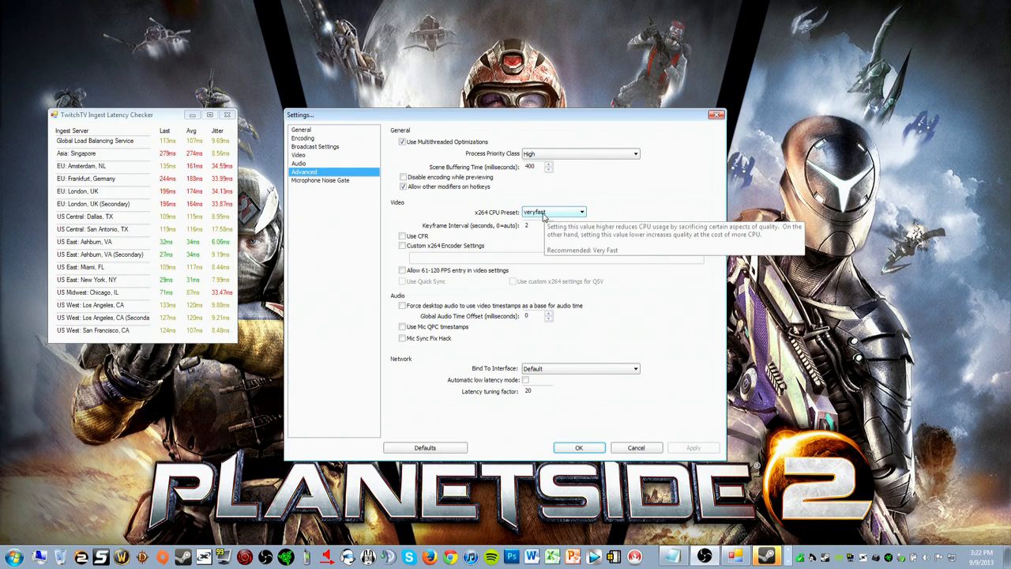
pyautogui.click(543, 213)
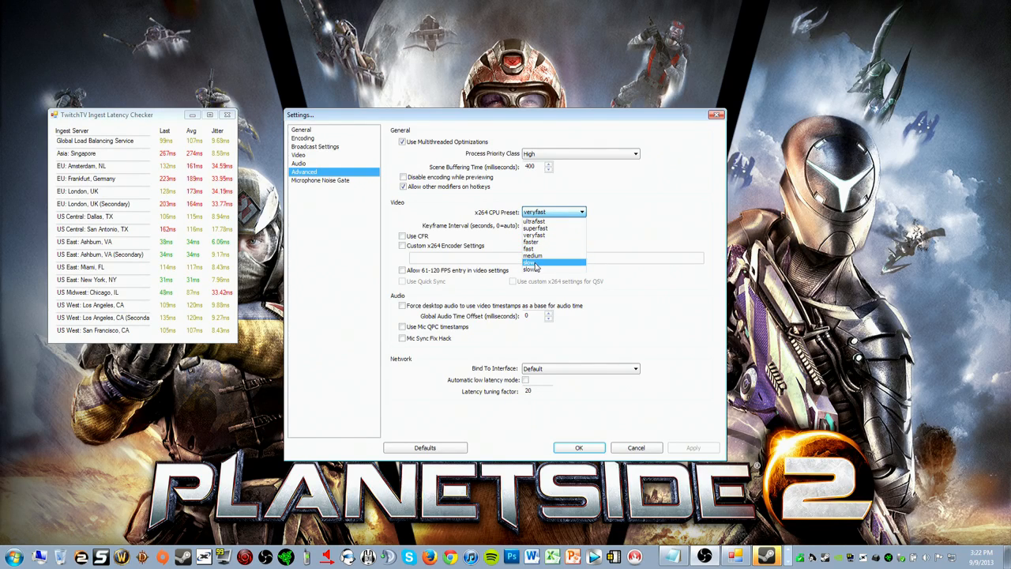
pyautogui.click(579, 214)
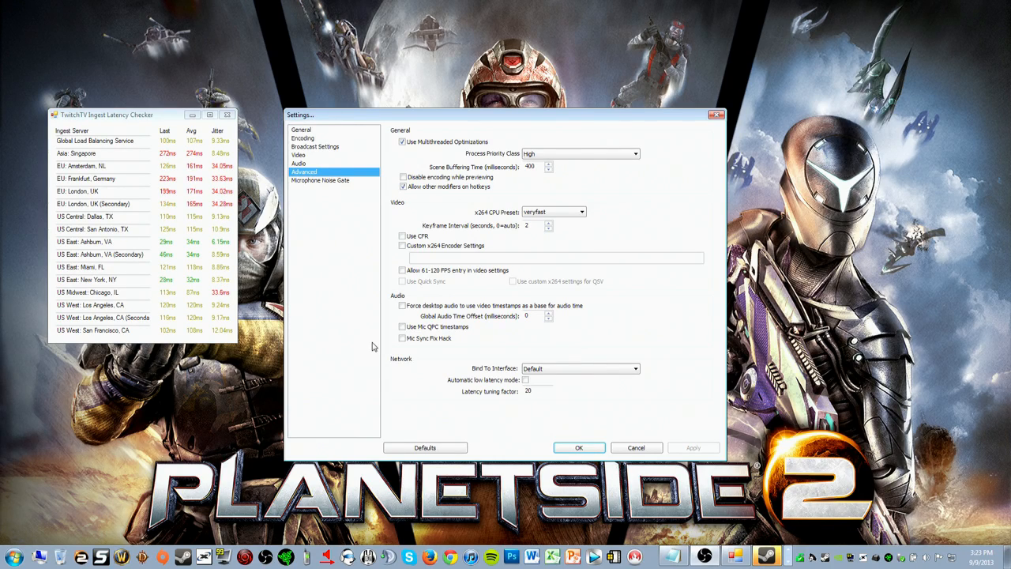
# - Examine the microphone noise gate's thresholds and timing options, leaving the gate disabled, and close the settings with confirmation
pyautogui.click(353, 182)
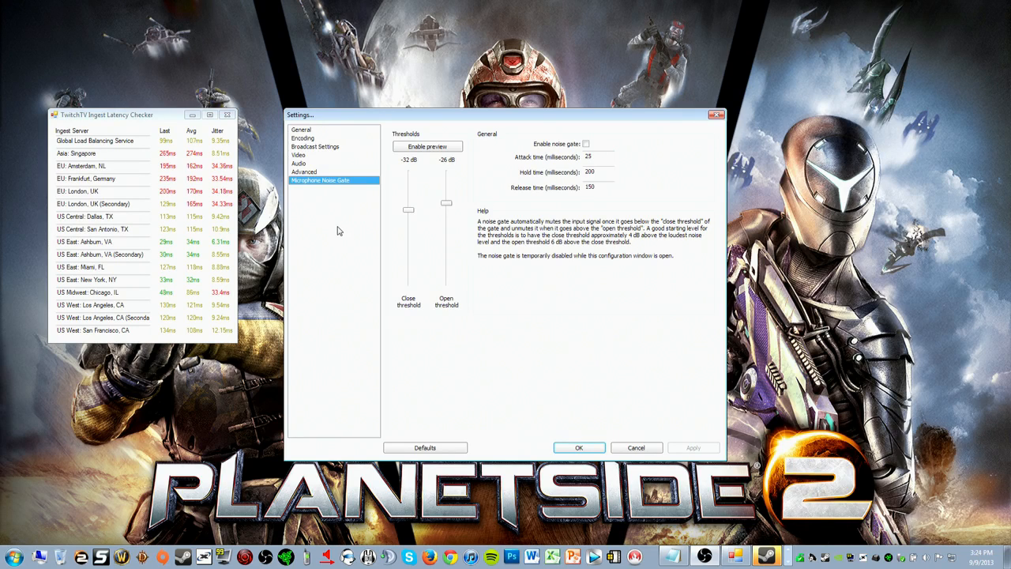
pyautogui.click(579, 448)
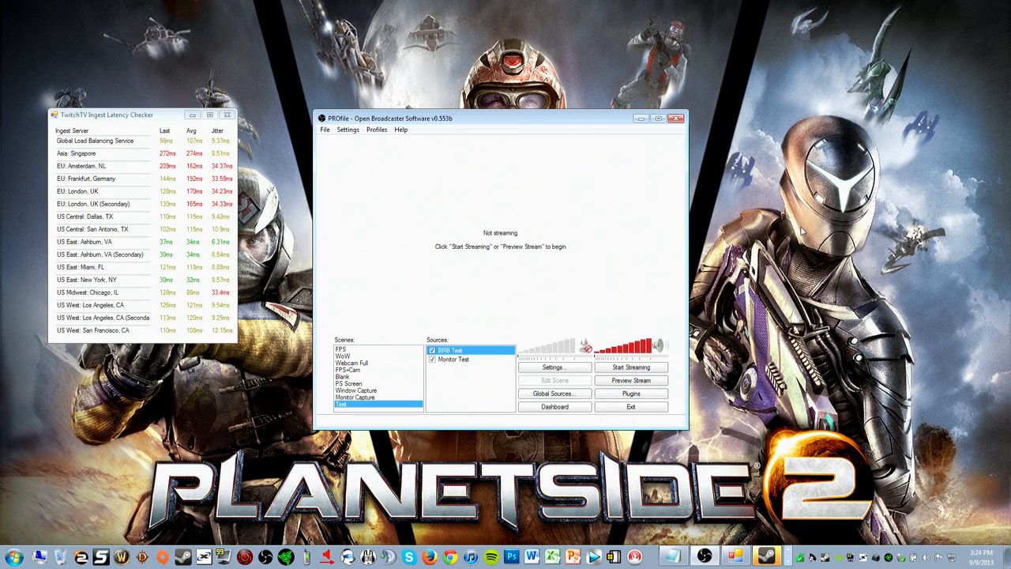